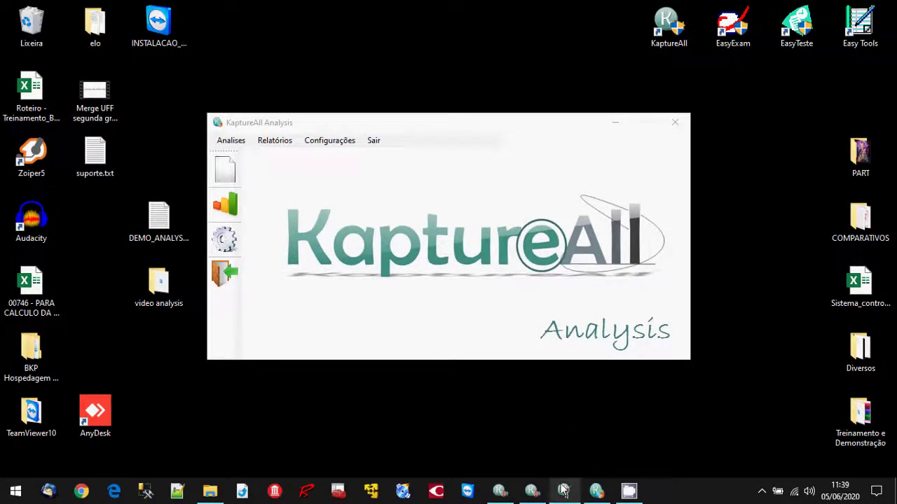
Bring the KaptureAll Config template configurator to the front to view the evaluation form.
{"action": "left_click", "coordinate": [564, 490]}
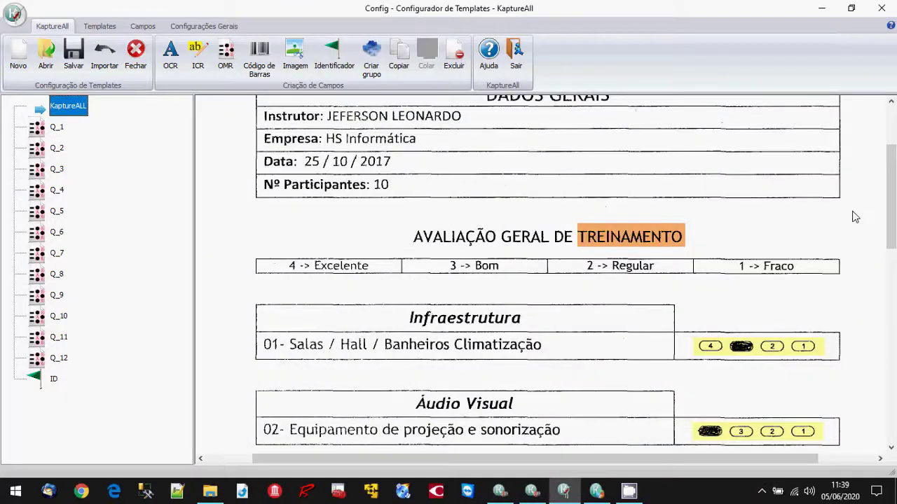
Scroll through the training-evaluation form template, then minimize the Config window.
{"action": "scroll", "coordinate": [856, 217], "scroll_direction": "down", "scroll_amount": 2}
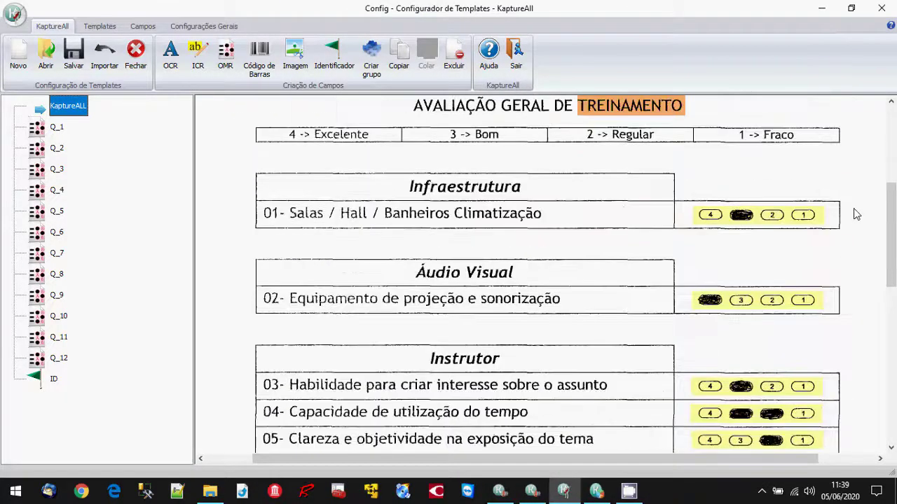
{"action": "scroll", "coordinate": [856, 214], "scroll_direction": "down", "scroll_amount": 1}
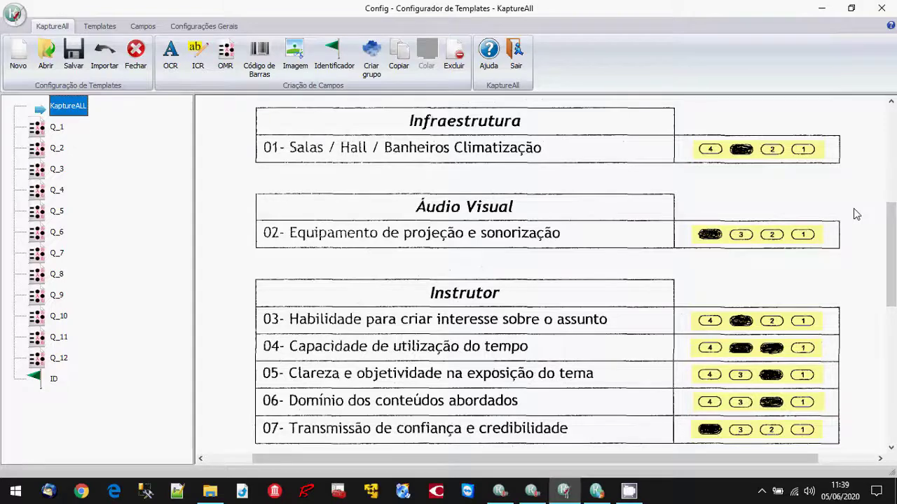
{"action": "scroll", "coordinate": [855, 214], "scroll_direction": "down", "scroll_amount": 1}
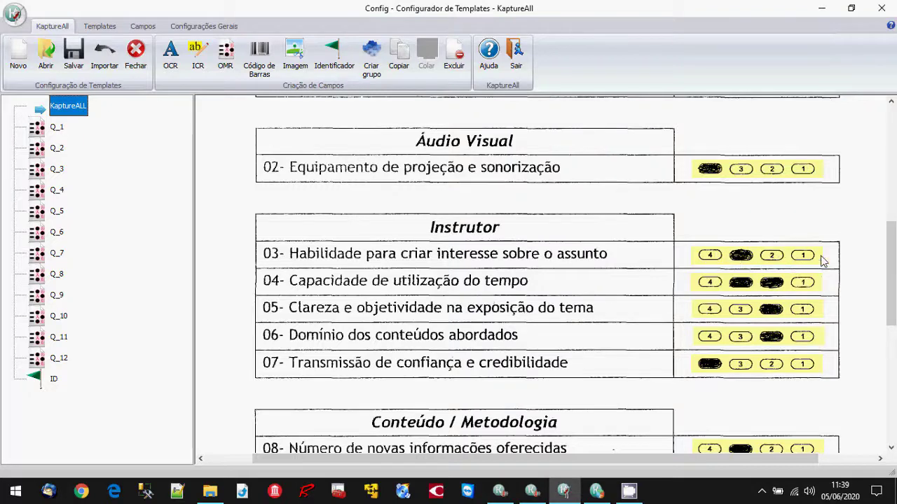
{"action": "scroll", "coordinate": [853, 309], "scroll_direction": "up", "scroll_amount": 3}
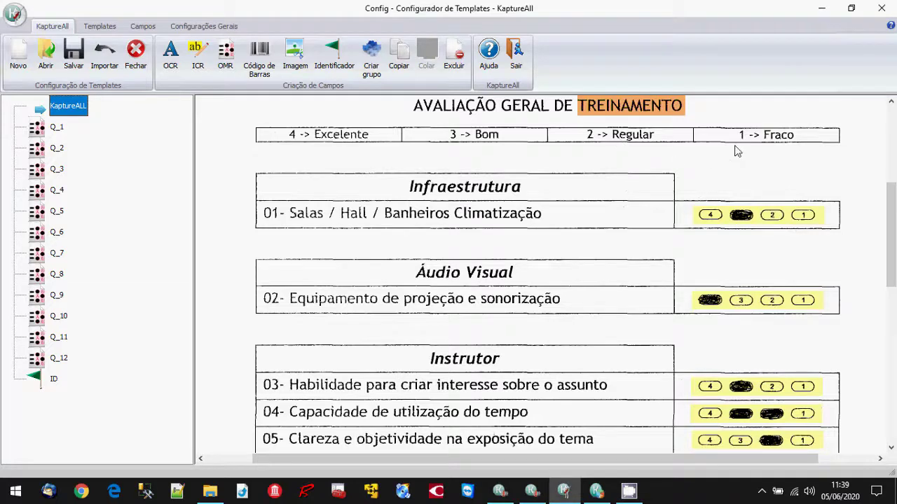
{"action": "scroll", "coordinate": [854, 309], "scroll_direction": "down", "scroll_amount": 1}
{"action": "scroll", "coordinate": [853, 309], "scroll_direction": "down", "scroll_amount": 1}
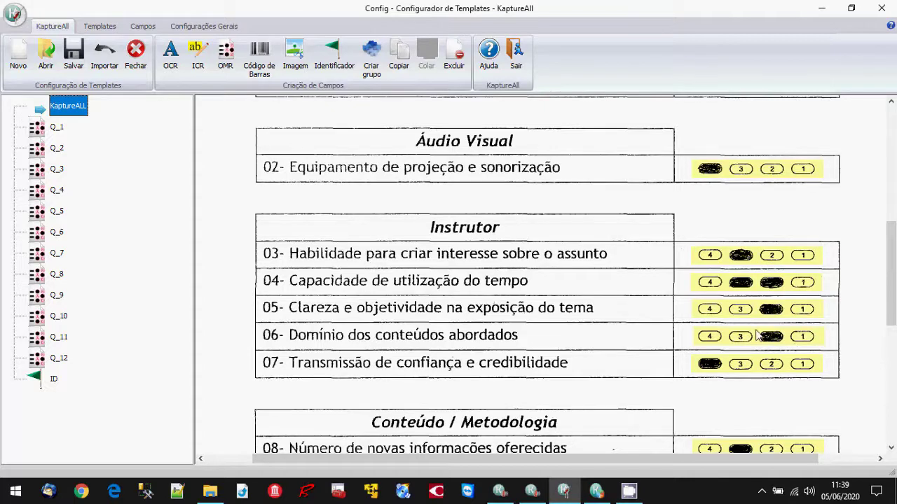
{"action": "left_click", "coordinate": [822, 11]}
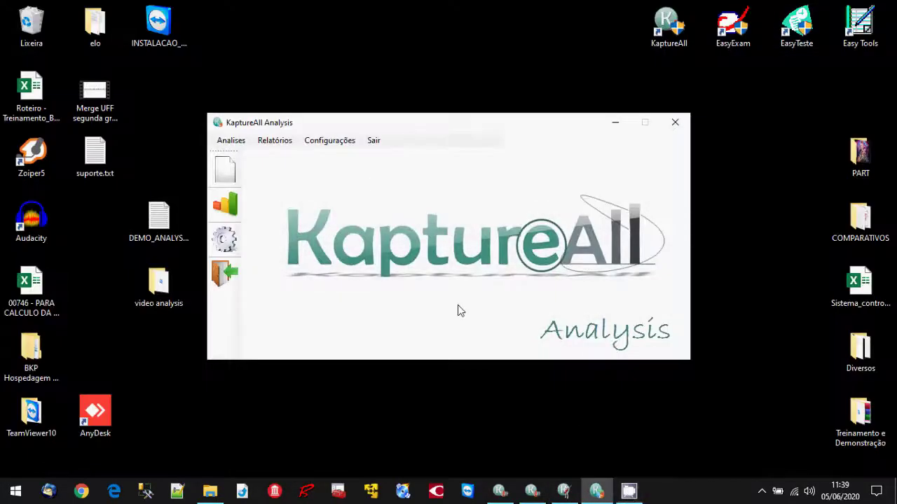
{"action": "left_click", "coordinate": [500, 494]}
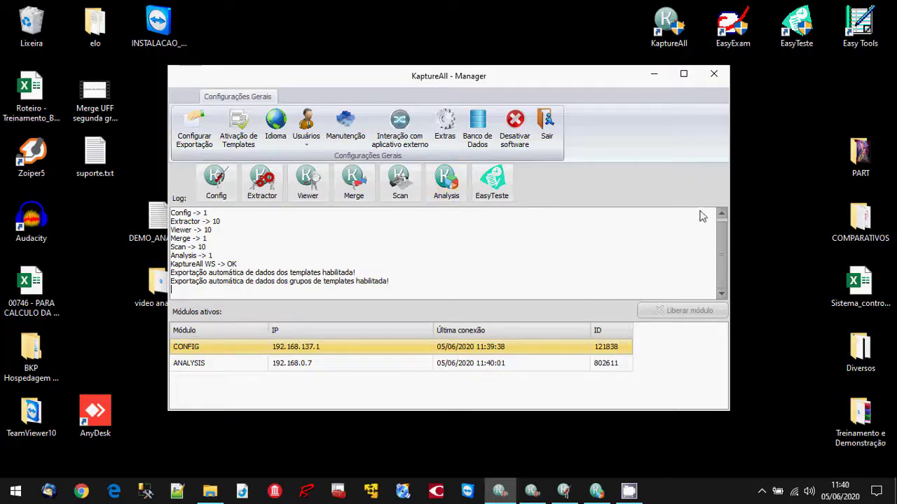
{"action": "left_click", "coordinate": [460, 199]}
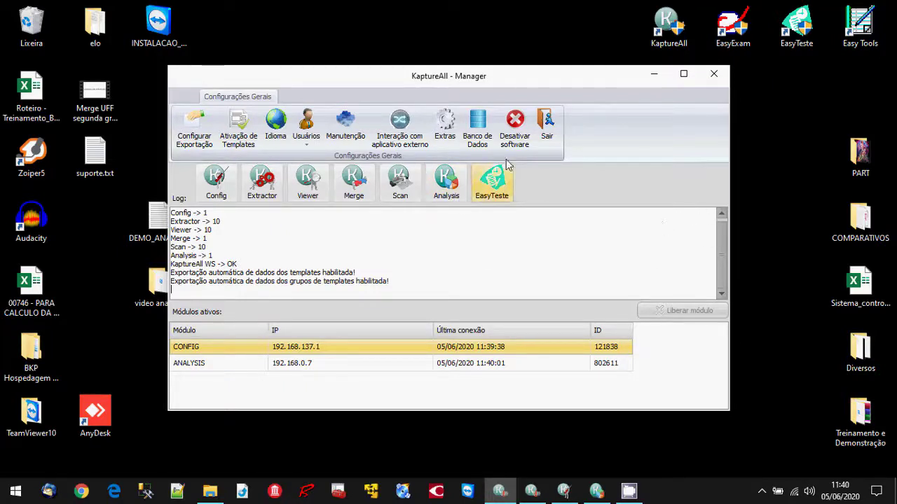
{"action": "left_click", "coordinate": [654, 74]}
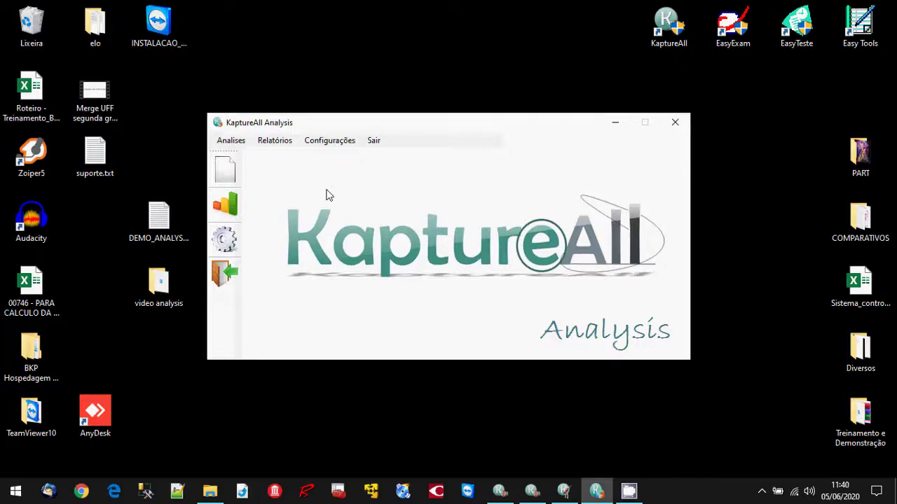
Start a new analysis from Analises > Nova using the DEMO_ANALYSIS template.
{"action": "left_click", "coordinate": [242, 144]}
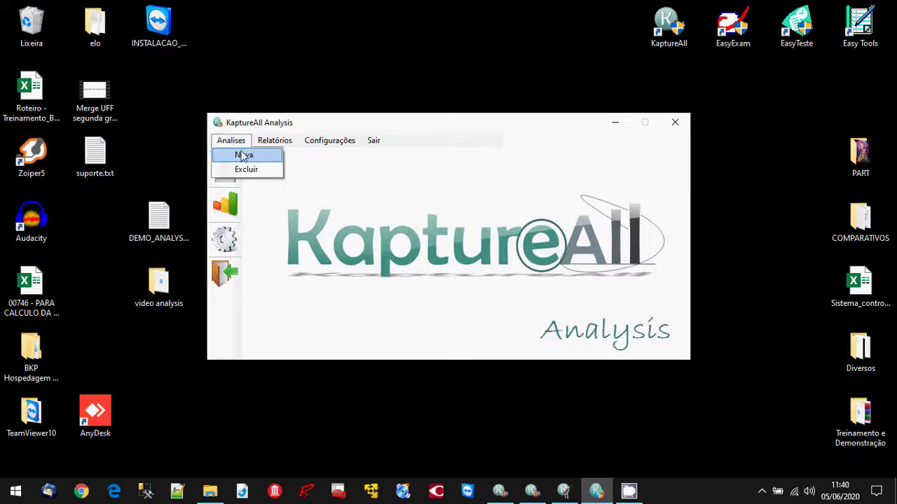
{"action": "left_click", "coordinate": [242, 156]}
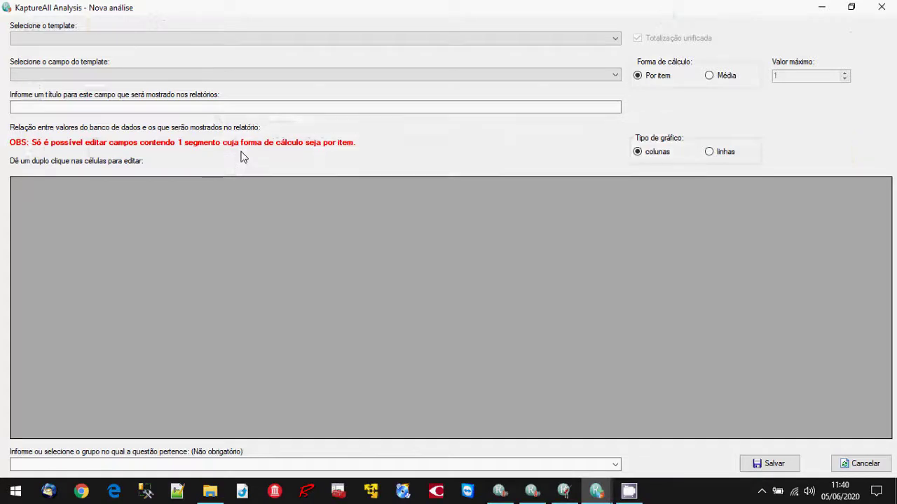
{"action": "left_click", "coordinate": [616, 42]}
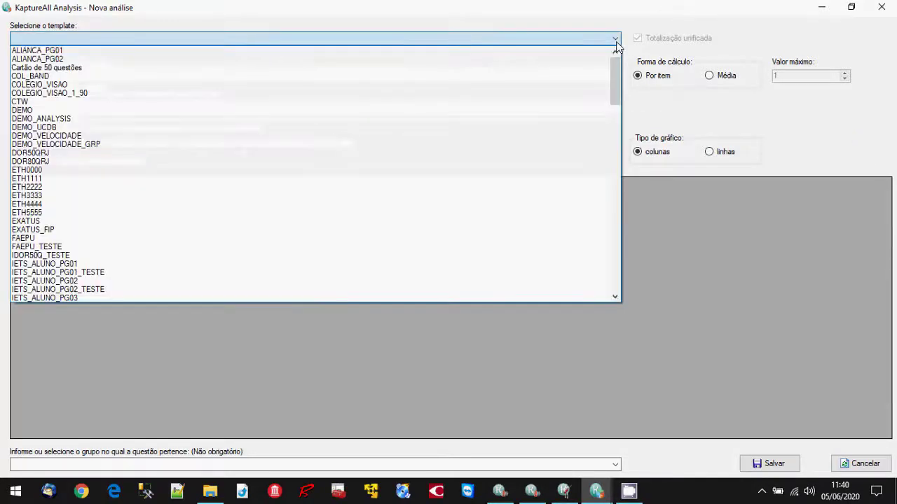
{"action": "left_click", "coordinate": [570, 121]}
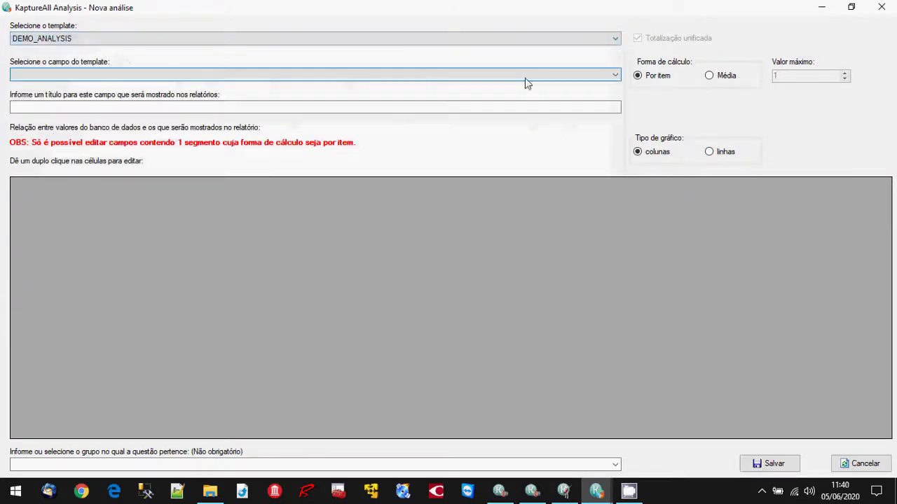
Glance at the template's field list without choosing, then bring Config forward.
{"action": "left_click", "coordinate": [611, 77]}
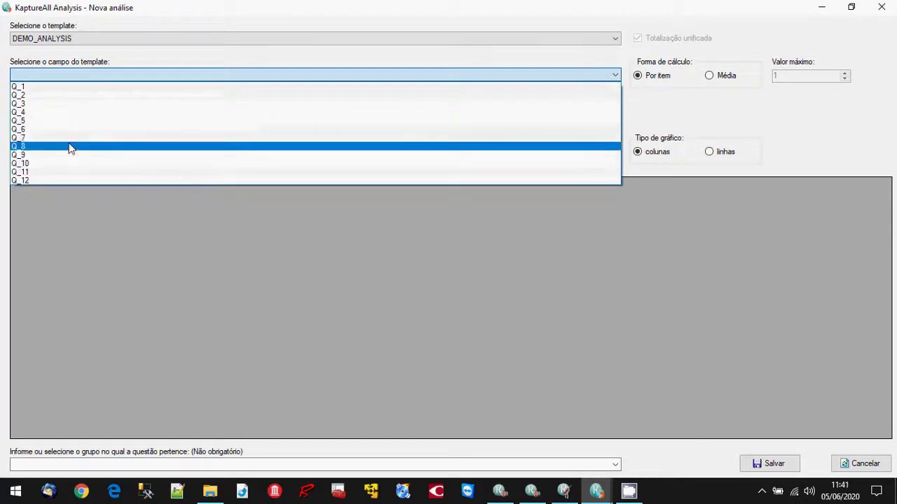
{"action": "left_click", "coordinate": [114, 61]}
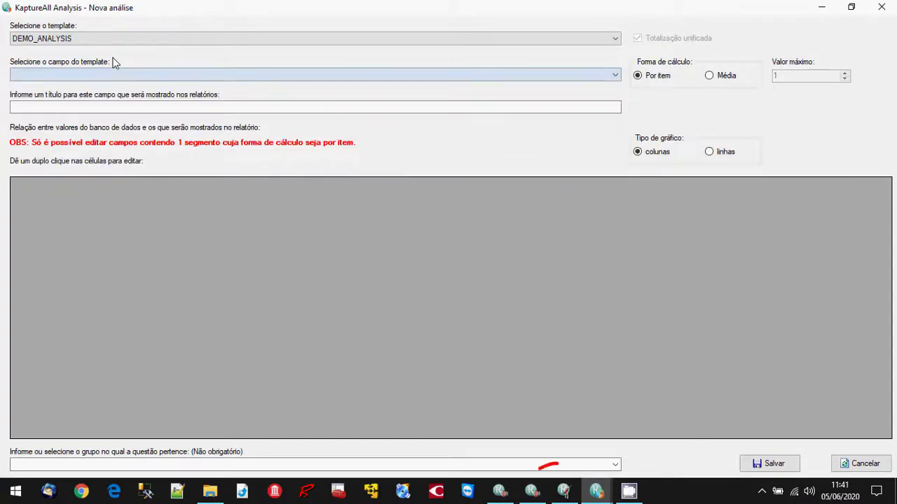
{"action": "left_click", "coordinate": [564, 492]}
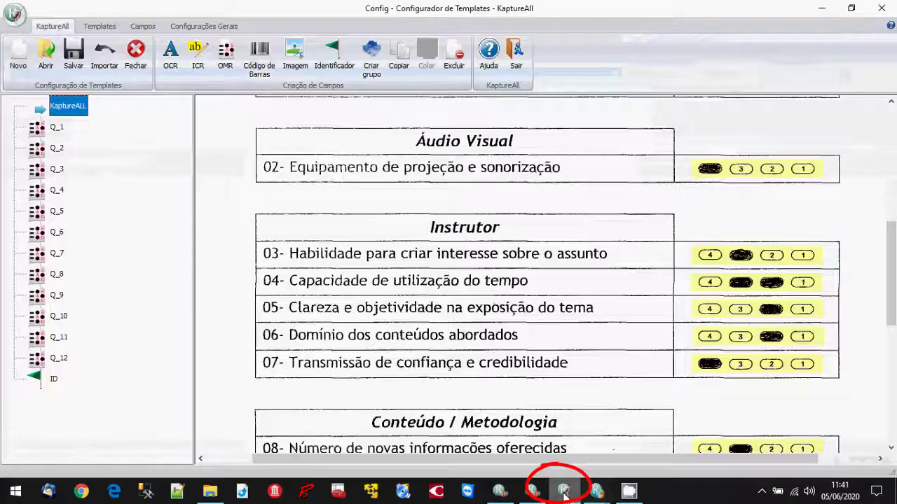
Confirm Q_3 covers question 03's answer bubbles, then return to the analysis field list.
{"action": "left_click", "coordinate": [721, 258]}
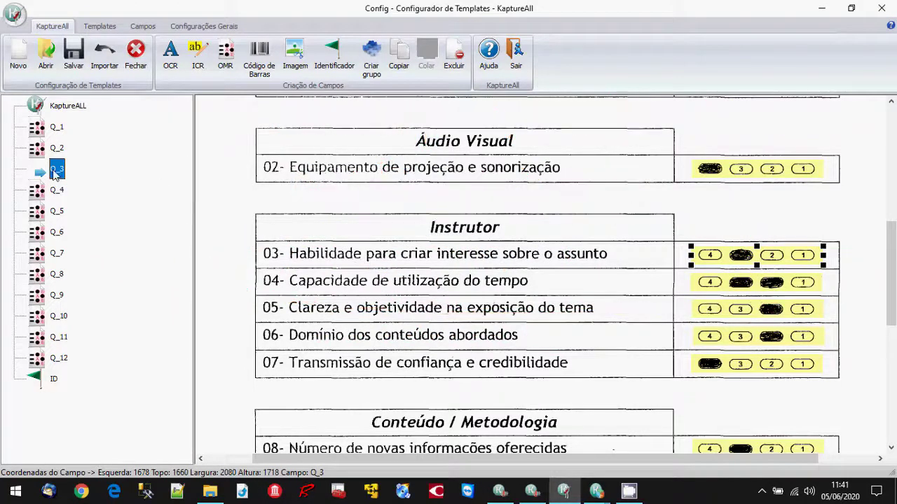
{"action": "mouse_move", "coordinate": [597, 491]}
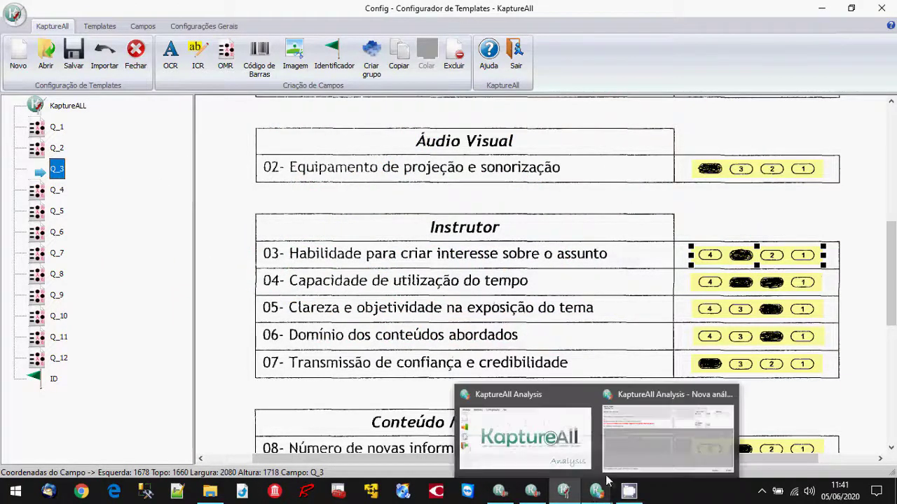
{"action": "left_click", "coordinate": [636, 439]}
{"action": "left_click", "coordinate": [254, 75]}
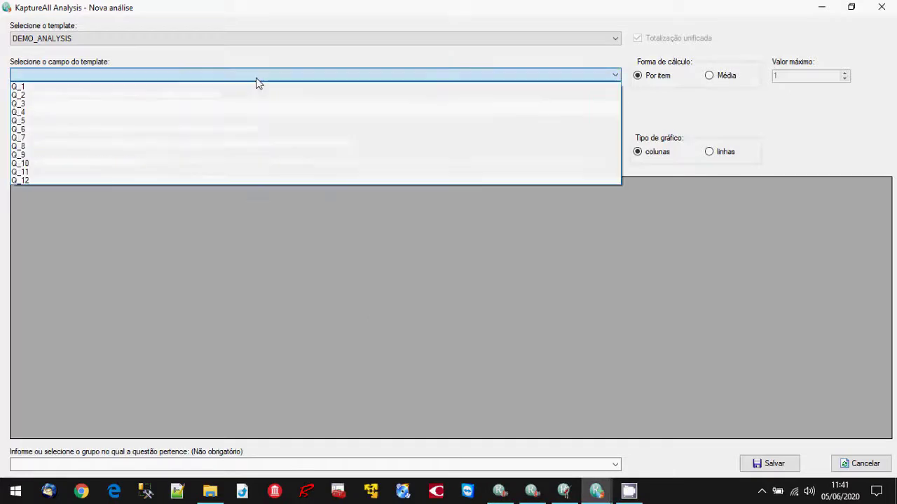
Choose field Q_3 and retitle it 'Habilidade para criar interesse sobre o assunto'.
{"action": "left_click", "coordinate": [247, 105]}
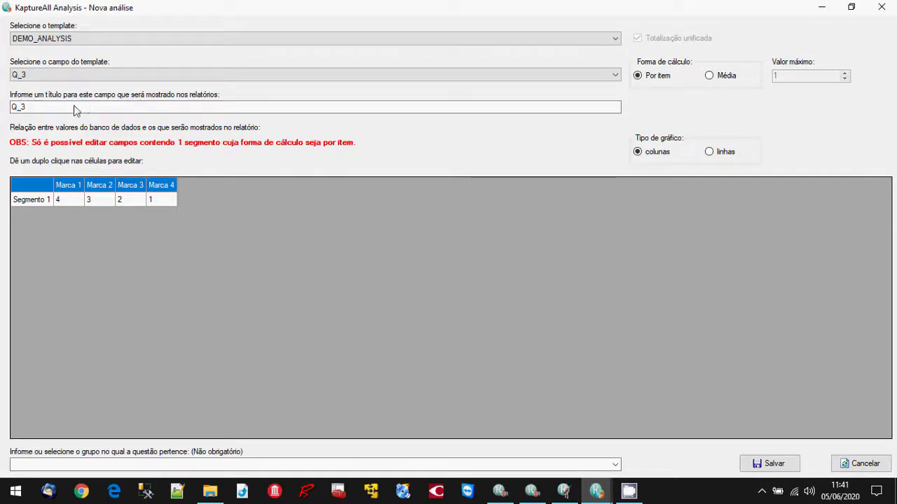
{"action": "left_click", "coordinate": [29, 111]}
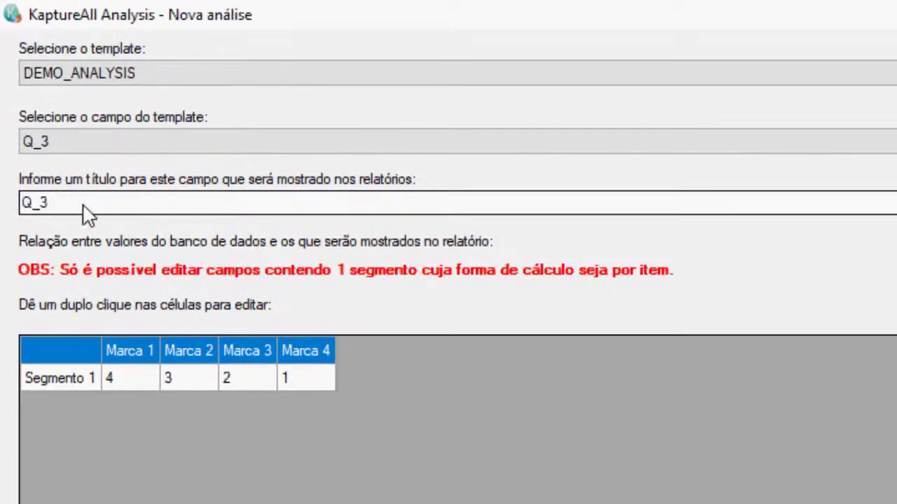
{"action": "double_click", "coordinate": [32, 204]}
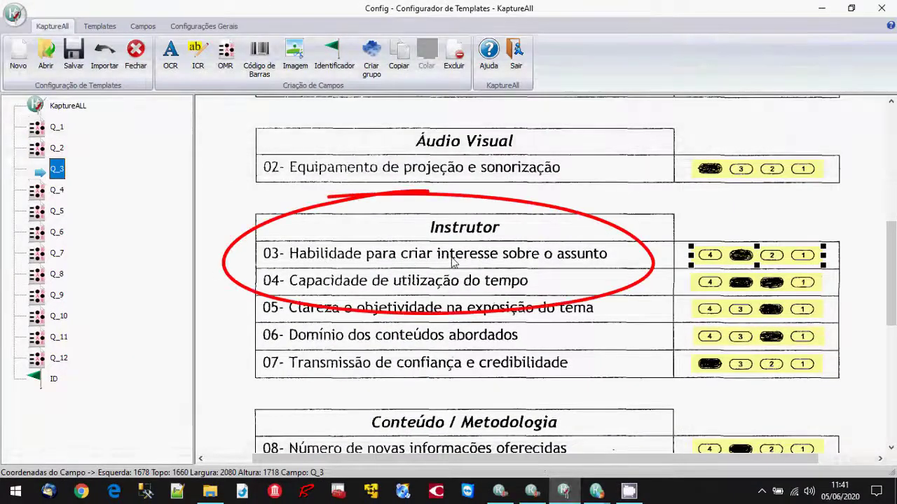
{"action": "mouse_move", "coordinate": [566, 496]}
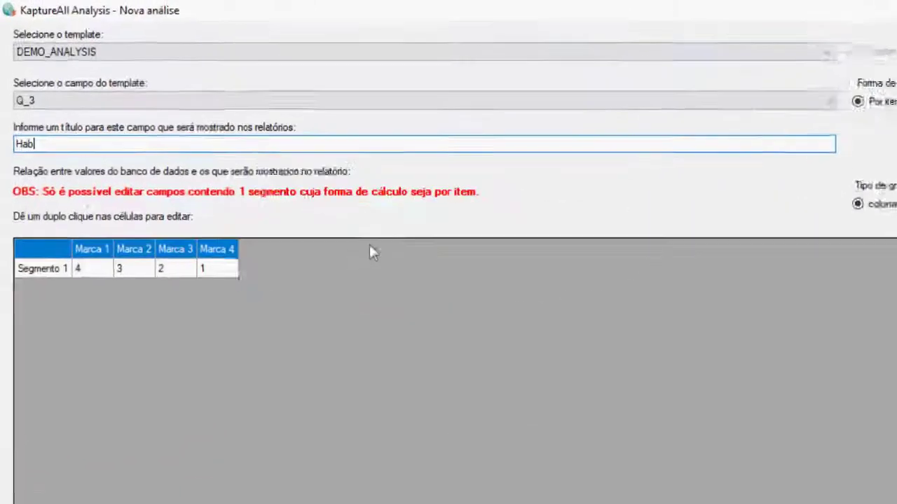
{"action": "type", "text": "idade para criar interesse sob"}
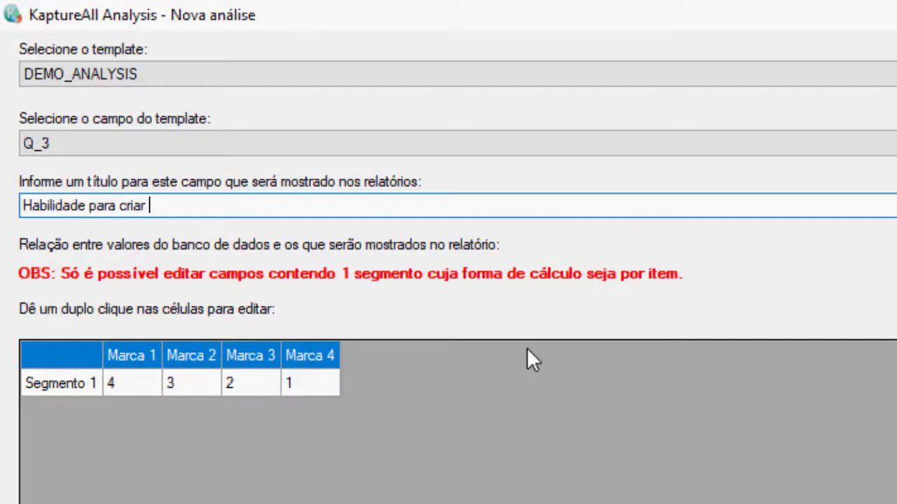
{"action": "type", "text": "re o assunto"}
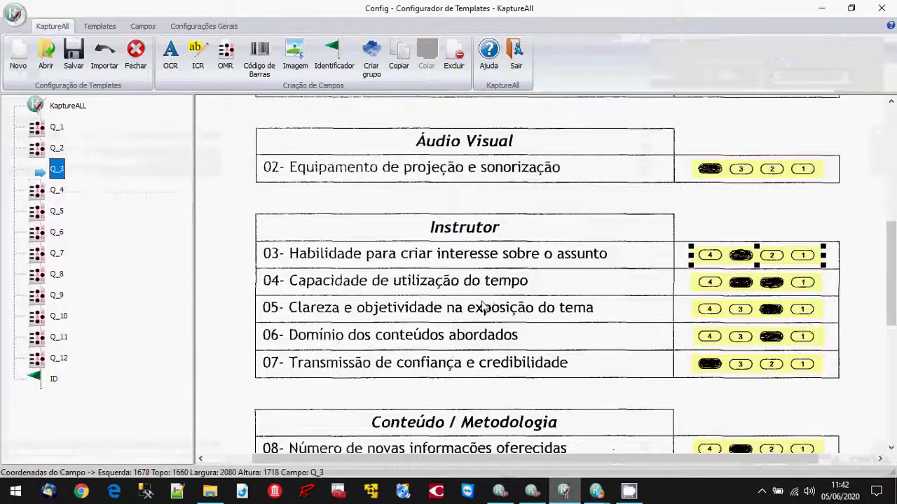
Relabel Q_3's marks 4, 3, 2, 1 as Excelente, Bom, Regular and Fraco.
{"action": "scroll", "coordinate": [483, 304], "scroll_direction": "up", "scroll_amount": 4}
{"action": "scroll", "coordinate": [483, 303], "scroll_direction": "up", "scroll_amount": 1}
{"action": "scroll", "coordinate": [483, 303], "scroll_direction": "down", "scroll_amount": 1}
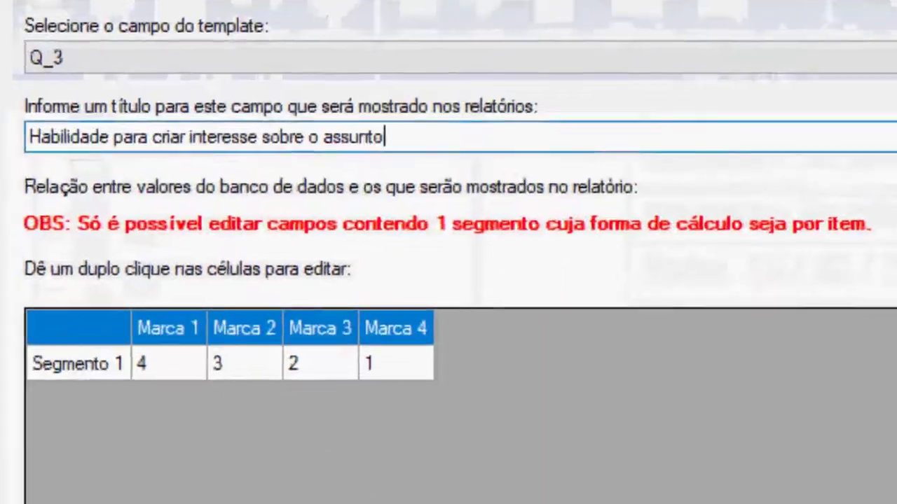
{"action": "left_click", "coordinate": [171, 369]}
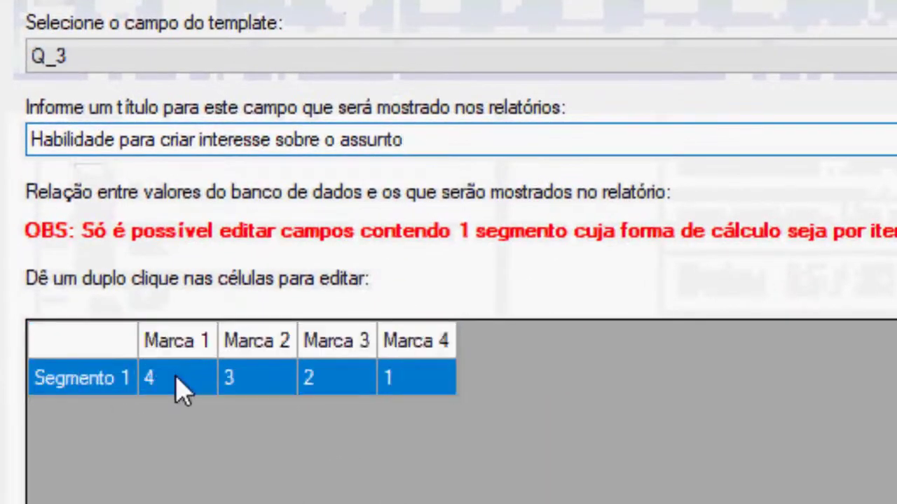
{"action": "double_click", "coordinate": [172, 369]}
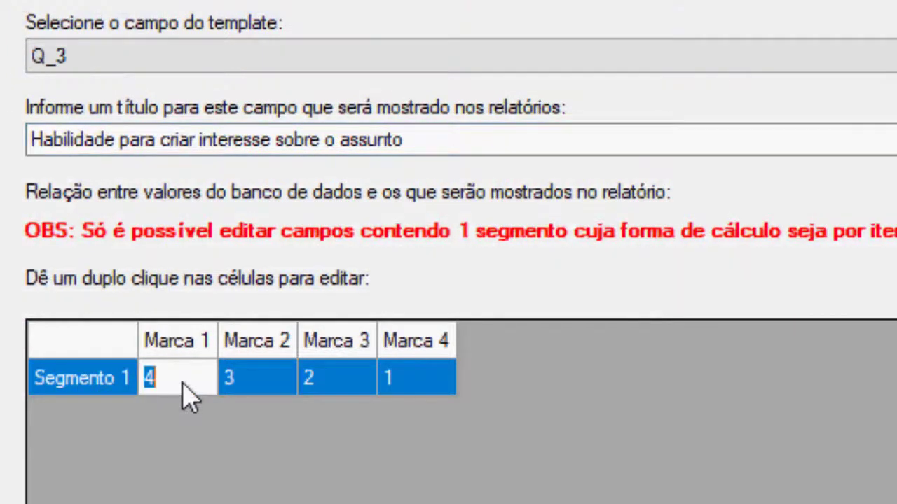
{"action": "type", "text": "Excelente"}
{"action": "left_click", "coordinate": [276, 382]}
{"action": "double_click", "coordinate": [271, 377]}
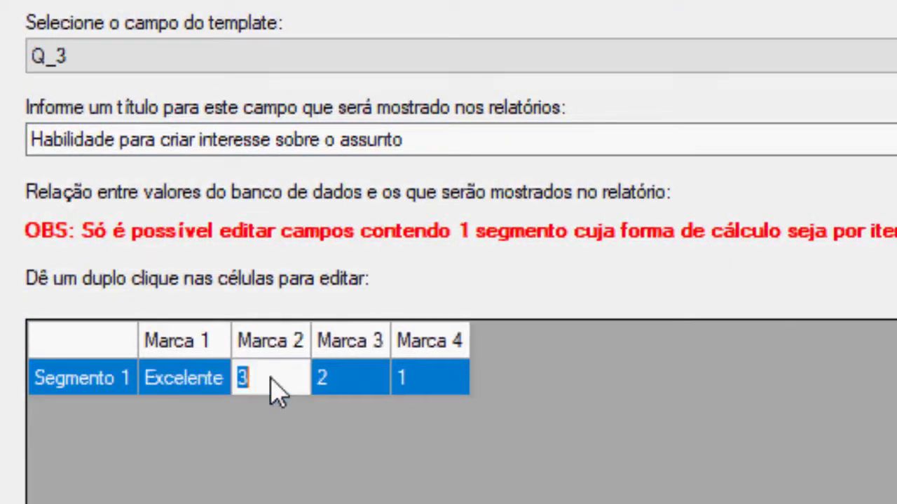
{"action": "type", "text": "Bom"}
{"action": "left_click", "coordinate": [340, 386]}
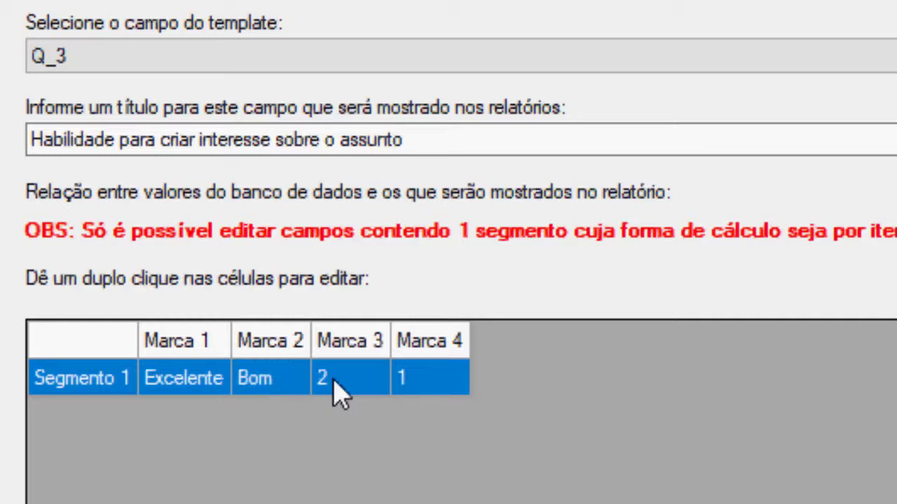
{"action": "double_click", "coordinate": [353, 387]}
{"action": "type", "text": "Regular"}
{"action": "double_click", "coordinate": [414, 382]}
{"action": "type", "text": "Fraco"}
{"action": "key", "text": "Return"}
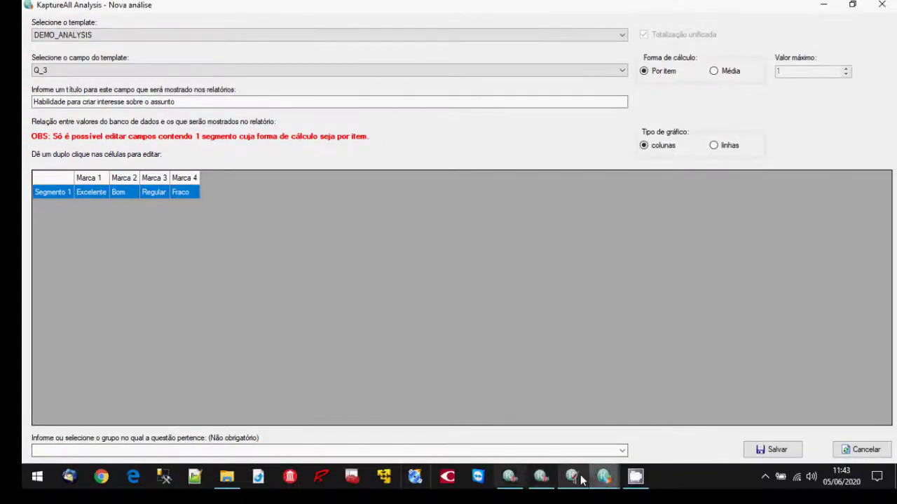
Check the form's Instrutor section, then enter Instrutor as Q_3's question group.
{"action": "left_click", "coordinate": [581, 480]}
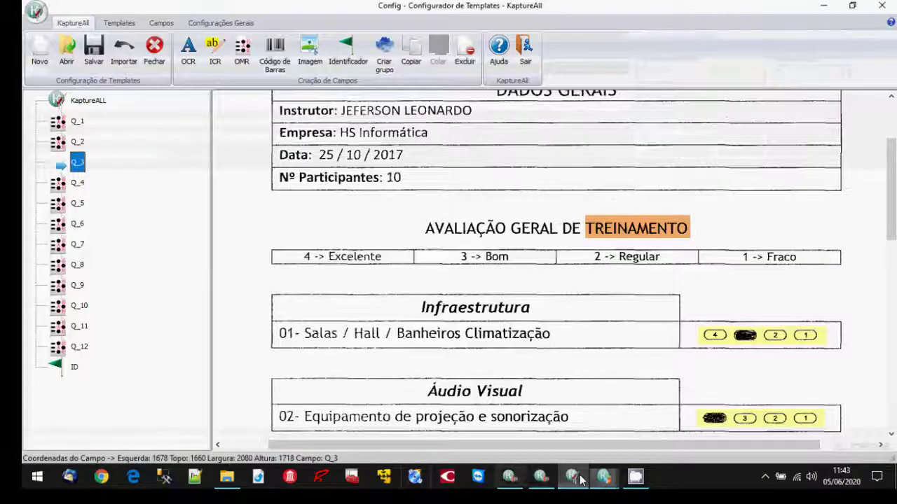
{"action": "scroll", "coordinate": [683, 349], "scroll_direction": "down", "scroll_amount": 3}
{"action": "scroll", "coordinate": [683, 349], "scroll_direction": "down", "scroll_amount": 2}
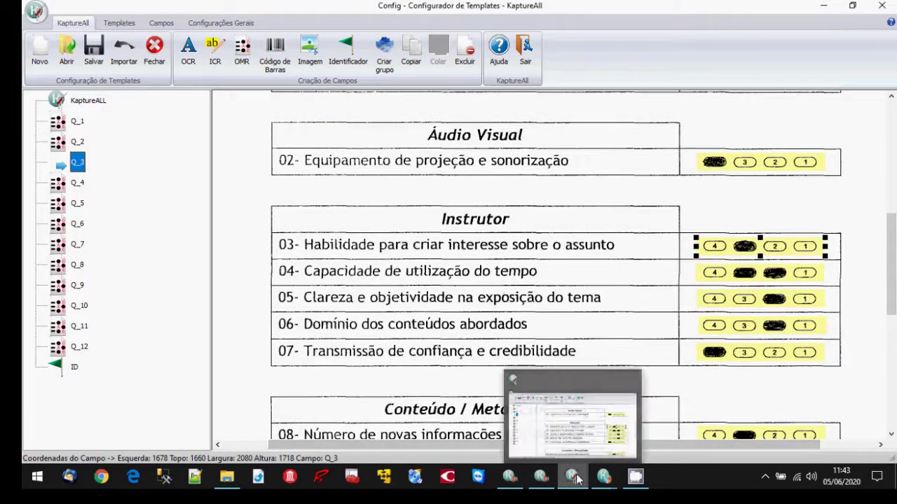
{"action": "left_click", "coordinate": [574, 478]}
{"action": "left_click", "coordinate": [357, 454]}
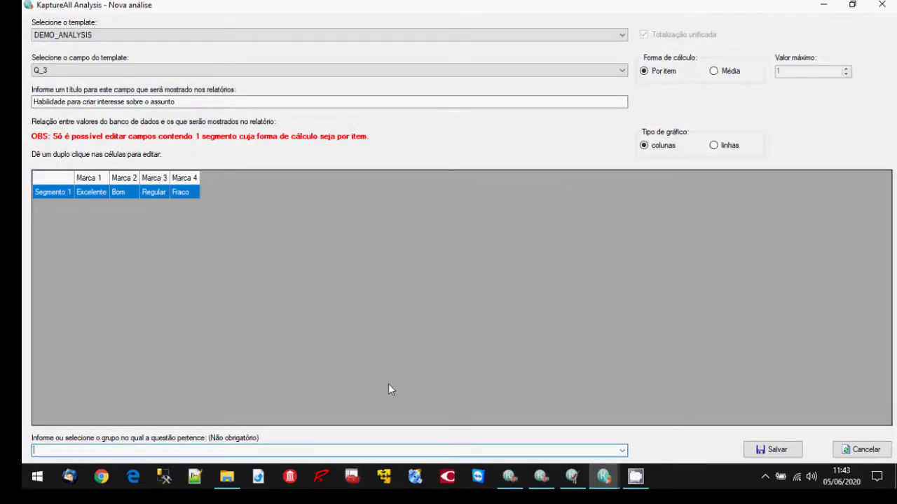
{"action": "type", "text": "Instrutor"}
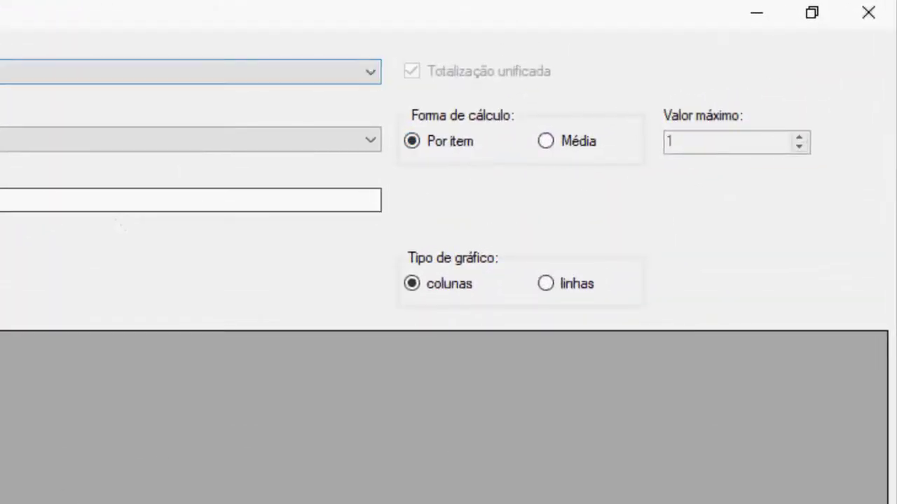
{"action": "left_click", "coordinate": [450, 293]}
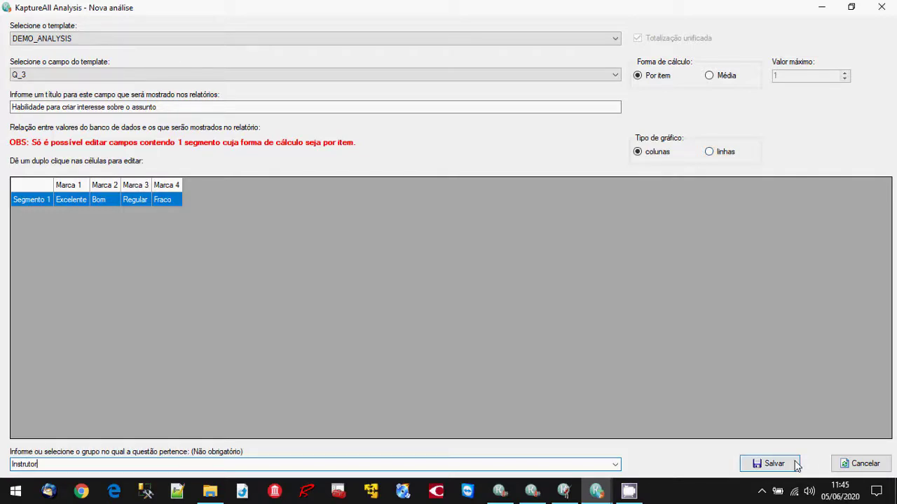
Save the Q_3 analysis and start a new DEMO_ANALYSIS entry for field Q_4.
{"action": "left_click", "coordinate": [796, 465]}
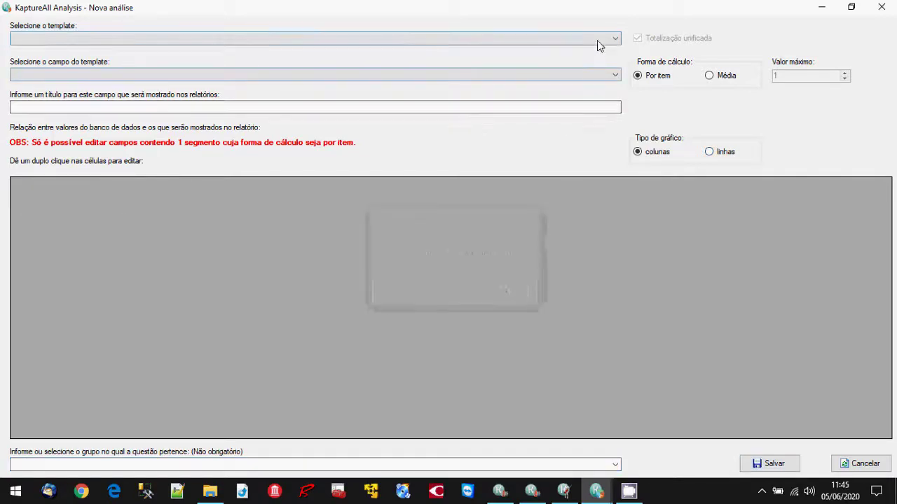
{"action": "left_click", "coordinate": [599, 40]}
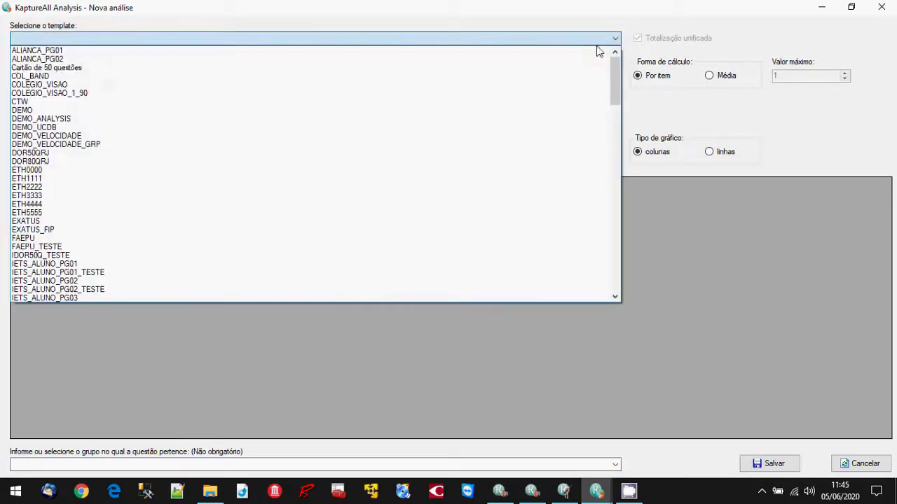
{"action": "left_click", "coordinate": [555, 121]}
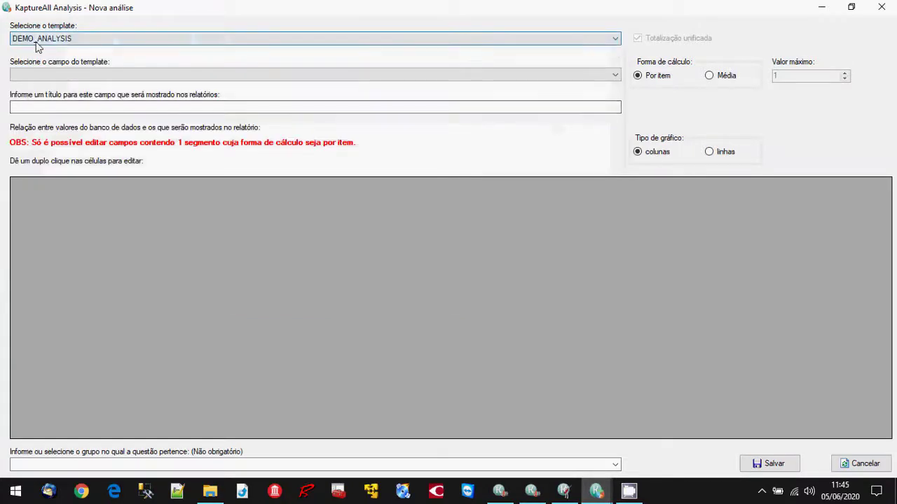
{"action": "left_click", "coordinate": [167, 76]}
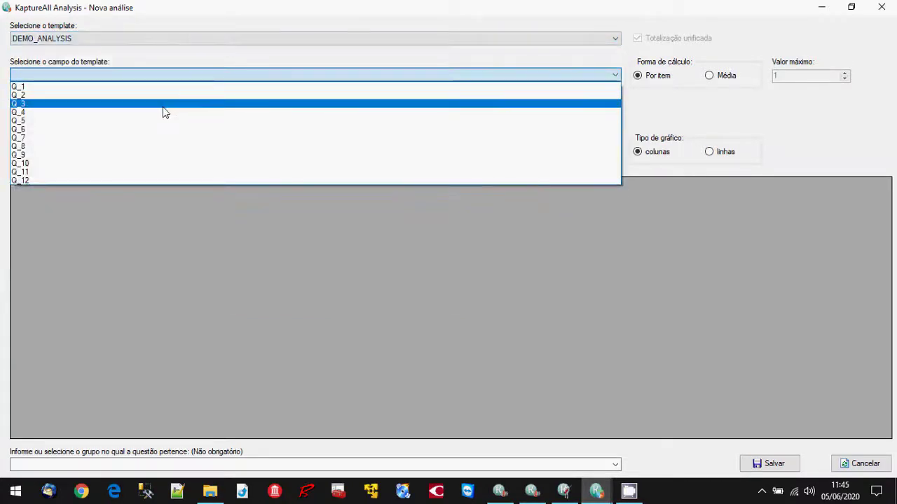
{"action": "left_click", "coordinate": [164, 113]}
{"action": "left_click_drag", "start_coordinate": [162, 109], "coordinate": [3, 114]}
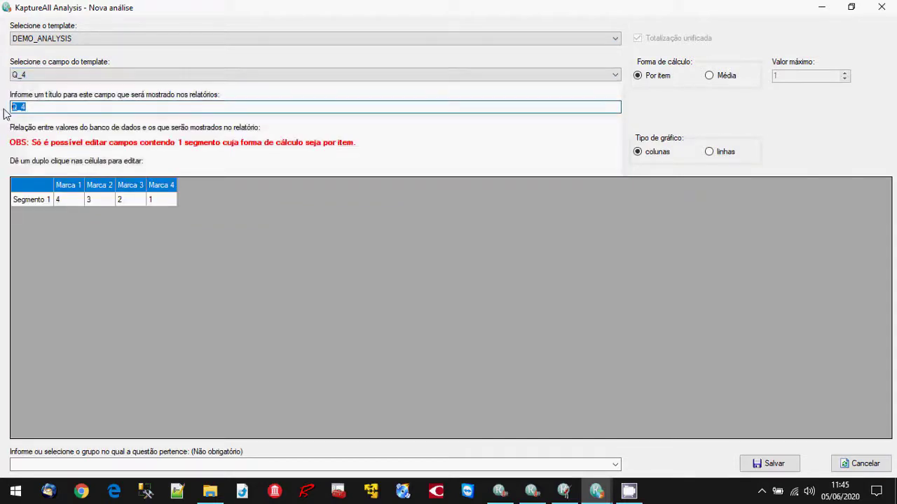
Title Q_4 'Capacidade de utilização do tempo' after reading question 04 in the template.
{"action": "left_click", "coordinate": [564, 491]}
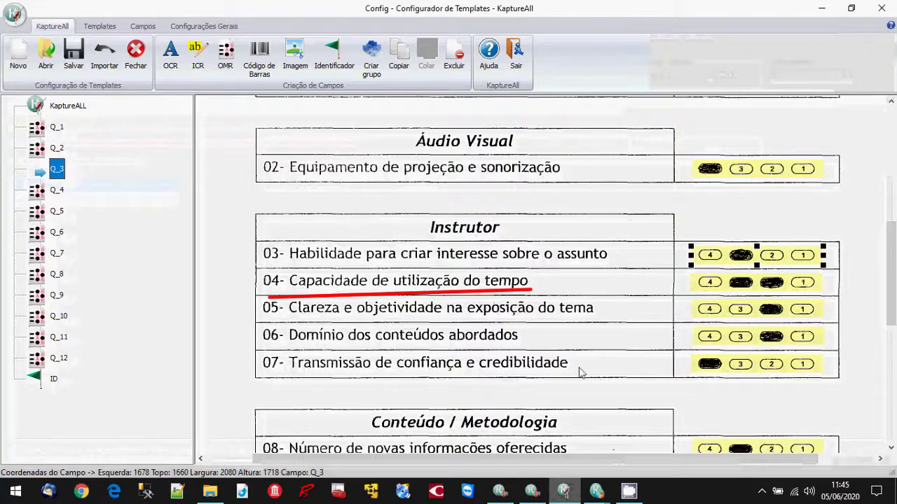
{"action": "left_click", "coordinate": [596, 491]}
{"action": "type", "text": "Capacidade d"}
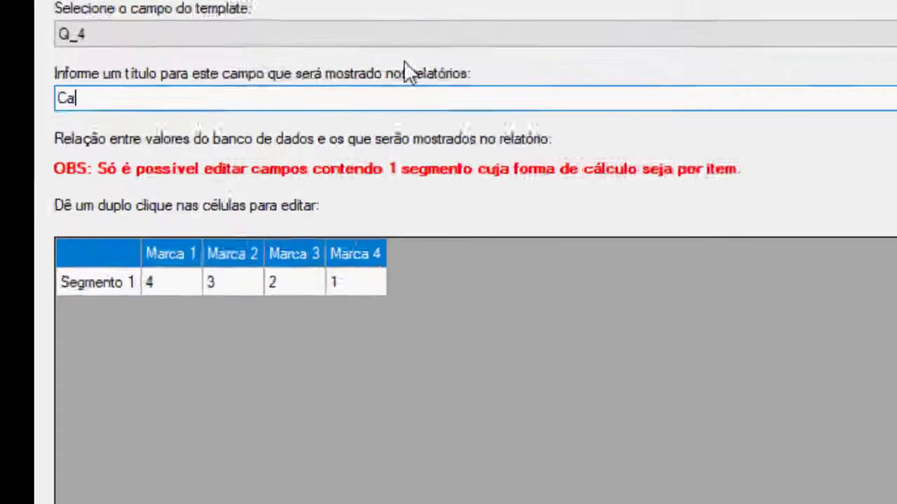
{"action": "type", "text": "e utiliz"}
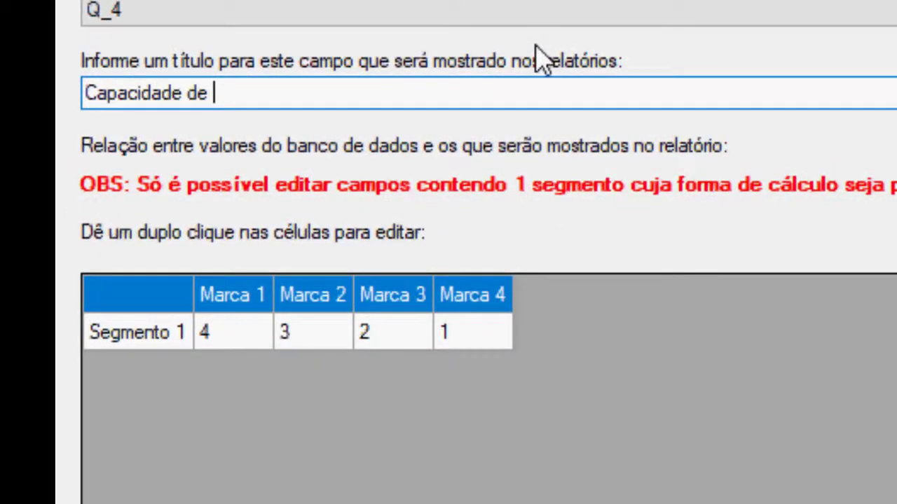
{"action": "type", "text": "ação do tempo"}
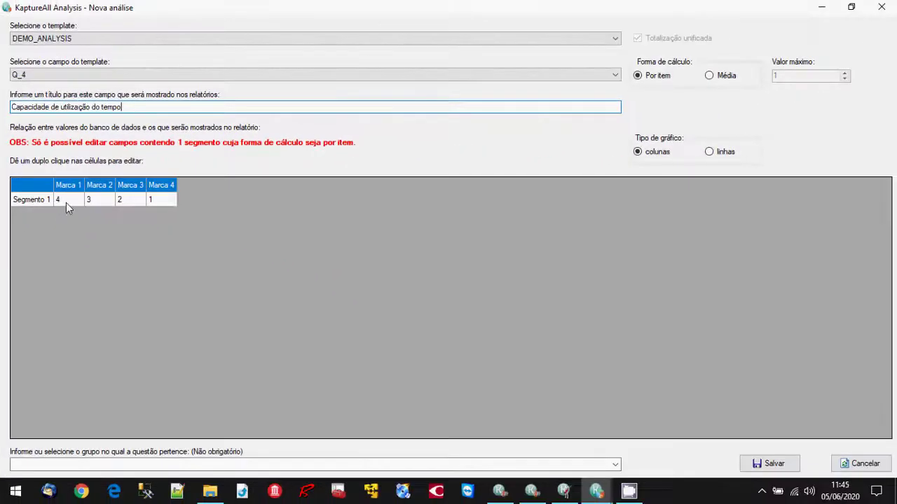
{"action": "double_click", "coordinate": [66, 203]}
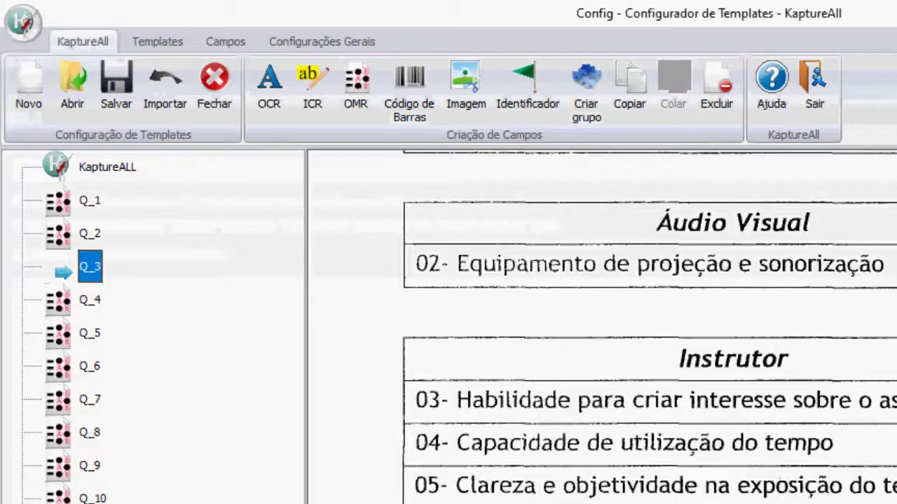
Open Q_4's OMR field settings in Config to view its possible mark values.
{"action": "key", "text": "Down"}
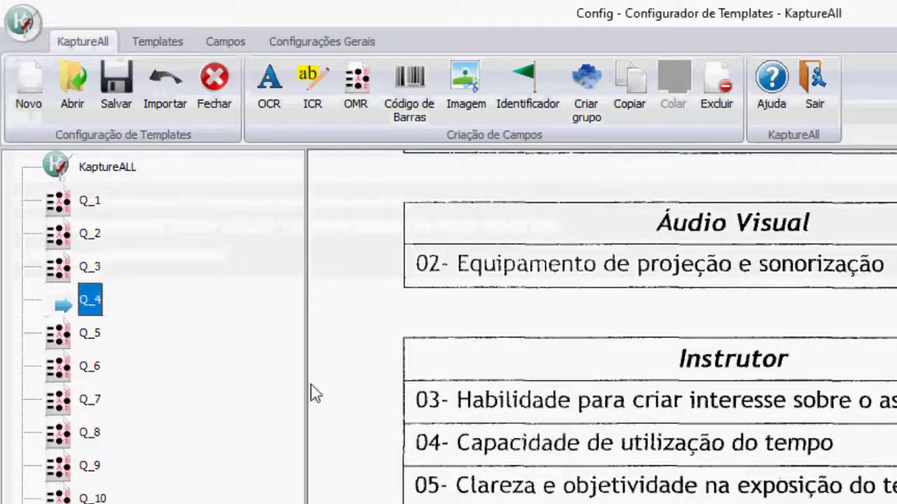
{"action": "double_click", "coordinate": [86, 306]}
{"action": "left_click", "coordinate": [441, 383]}
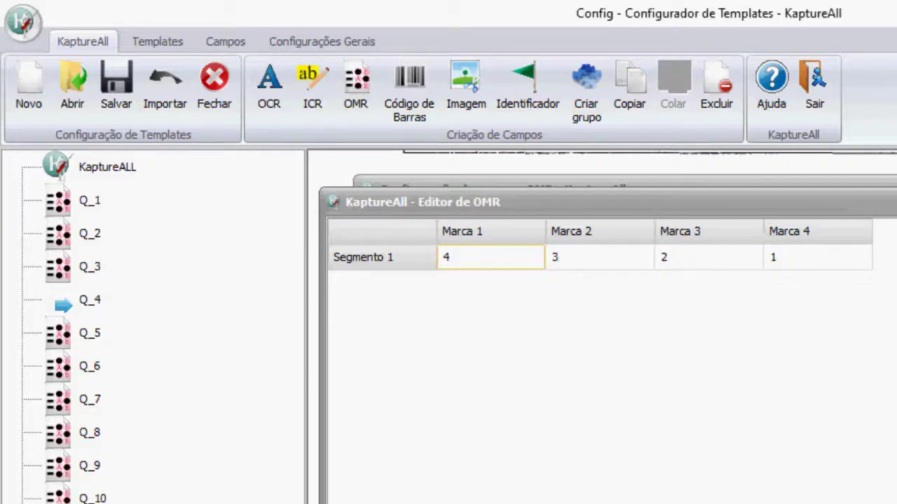
Close Q_4's mark values editor and OMR settings after confirming values 4, 3, 2, 1.
{"action": "key", "text": "Escape"}
{"action": "key", "text": "Return"}
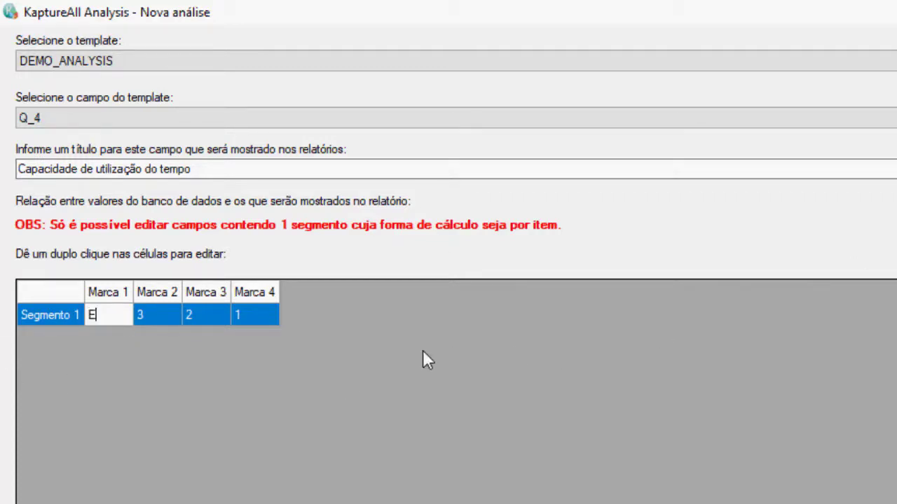
Relabel Q_4's marks as Excelente, Bom, Regular and Fraco.
{"action": "type", "text": "xcelente"}
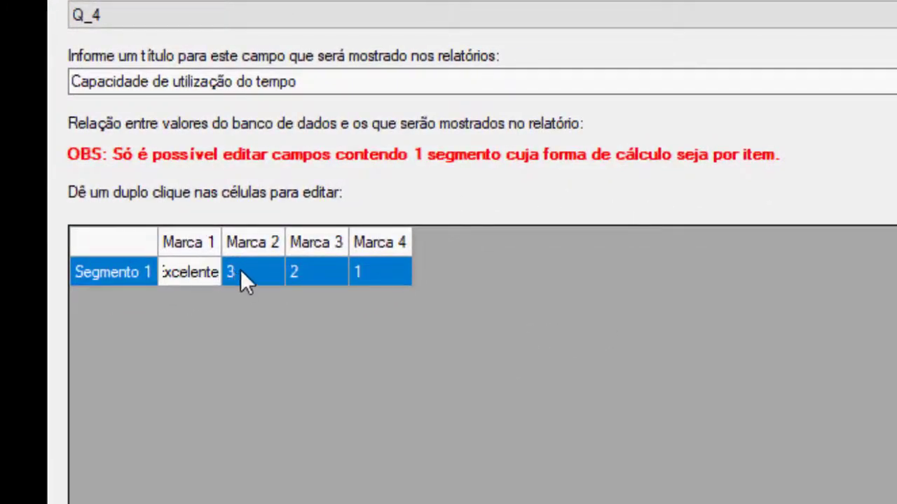
{"action": "double_click", "coordinate": [245, 271]}
{"action": "type", "text": "Bom"}
{"action": "double_click", "coordinate": [316, 271]}
{"action": "type", "text": "Regul"}
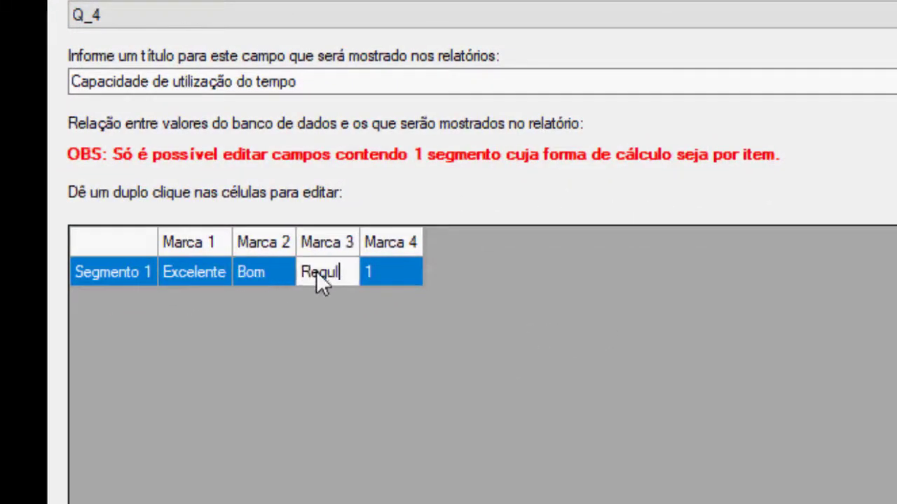
{"action": "type", "text": "ar"}
{"action": "double_click", "coordinate": [398, 278]}
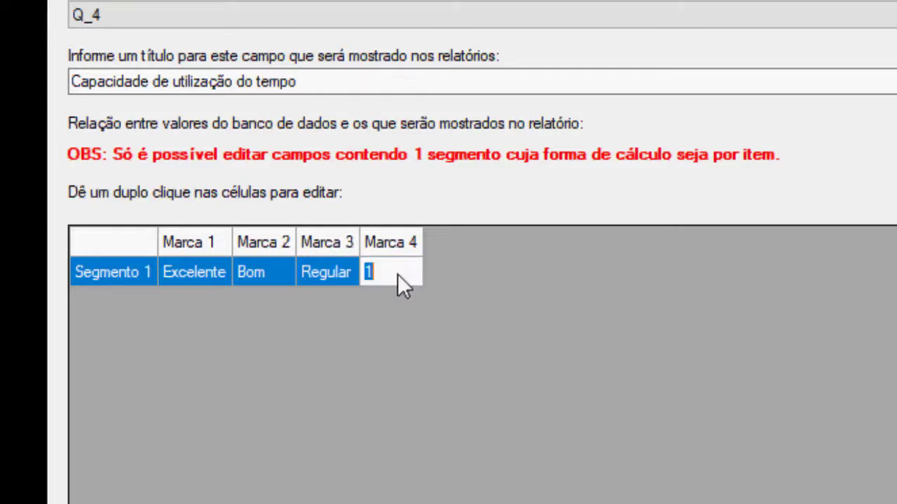
{"action": "type", "text": "Fraco"}
{"action": "left_click", "coordinate": [229, 270]}
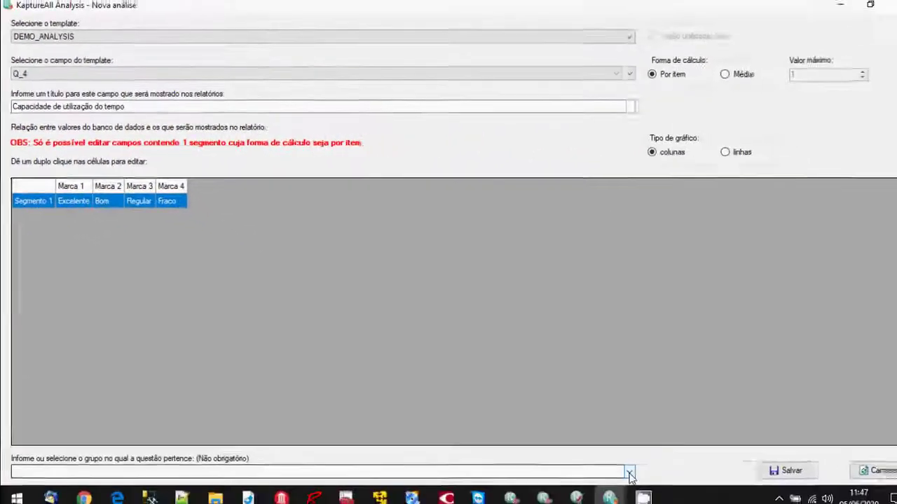
Assign Q_4 to group Instrutor with line charts and save the analysis.
{"action": "left_click", "coordinate": [616, 466]}
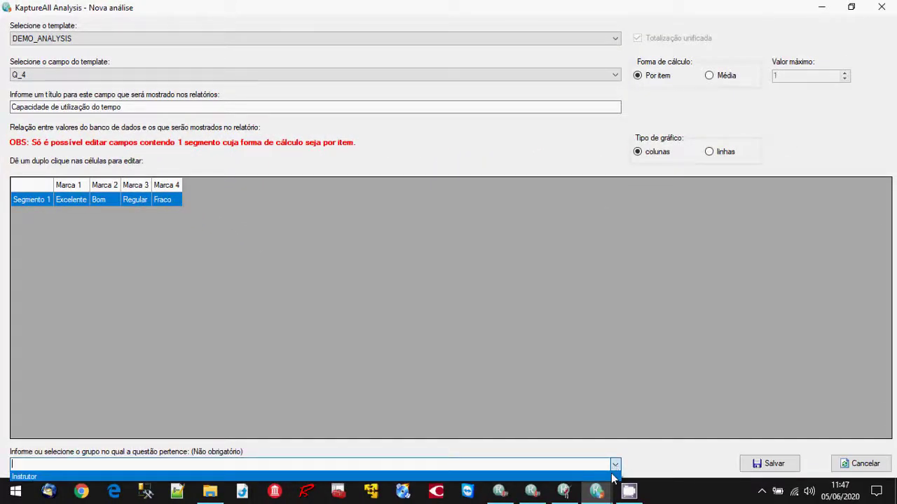
{"action": "left_click", "coordinate": [613, 479]}
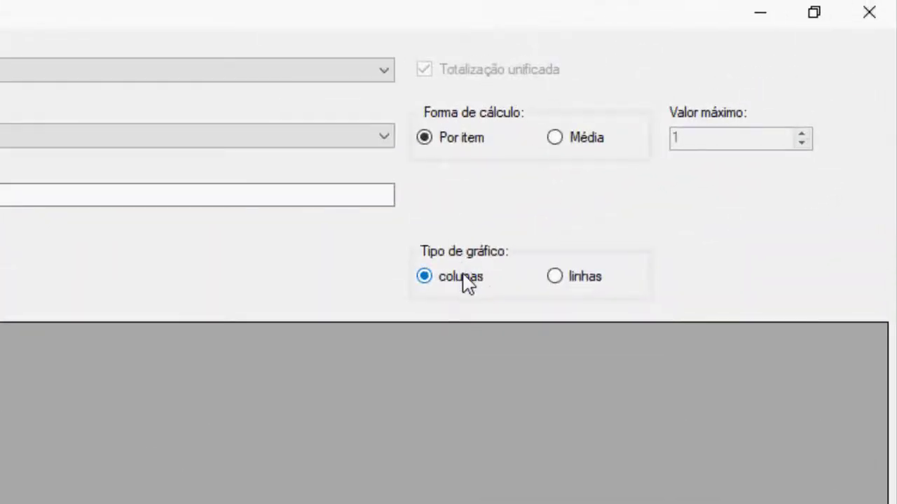
{"action": "left_click", "coordinate": [571, 281]}
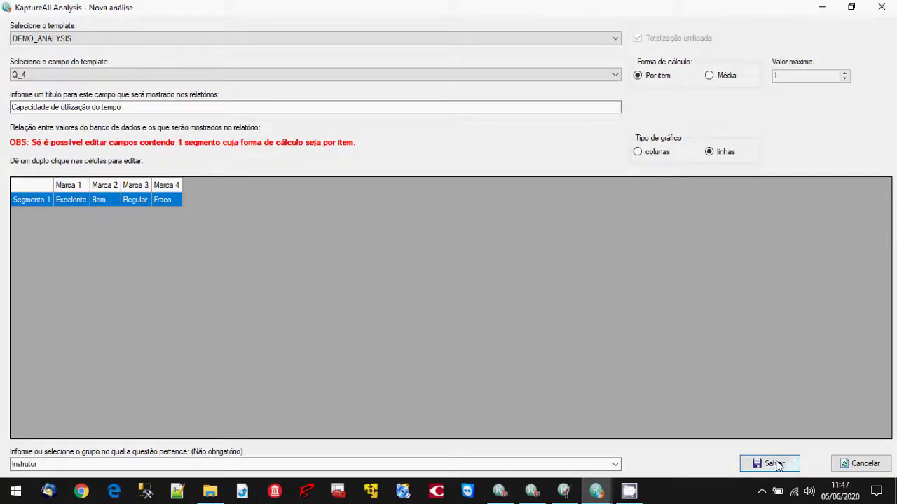
{"action": "left_click", "coordinate": [776, 465]}
{"action": "left_click", "coordinate": [507, 292]}
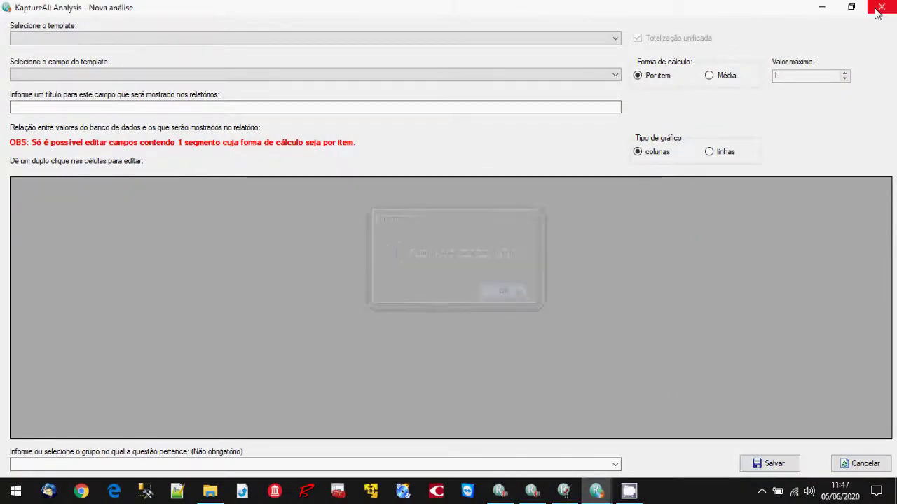
Close the new analysis form and open the report header setup for the DEMO_ANALYSIS template.
{"action": "left_click", "coordinate": [878, 8]}
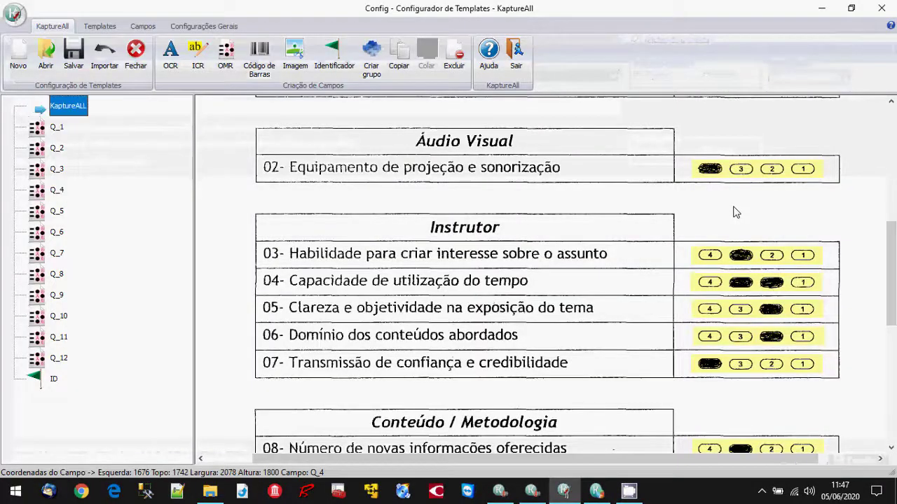
{"action": "scroll", "coordinate": [827, 226], "scroll_direction": "up", "scroll_amount": 5}
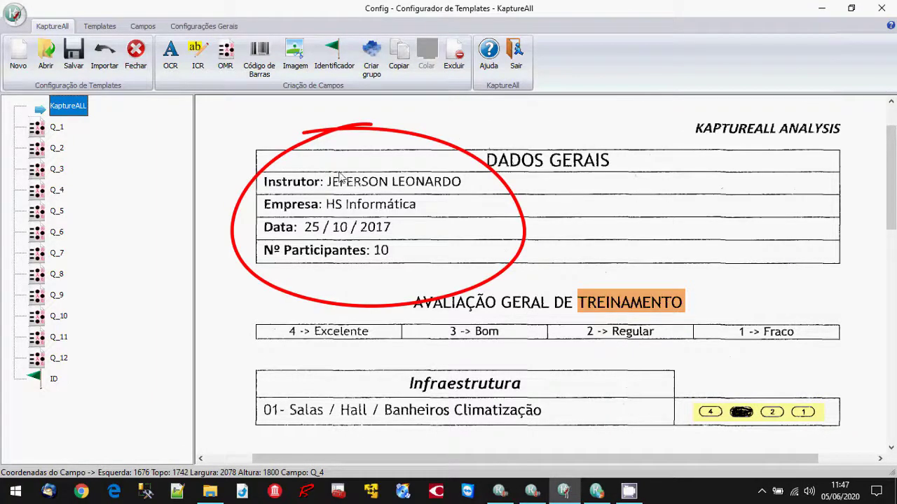
{"action": "left_click", "coordinate": [596, 490]}
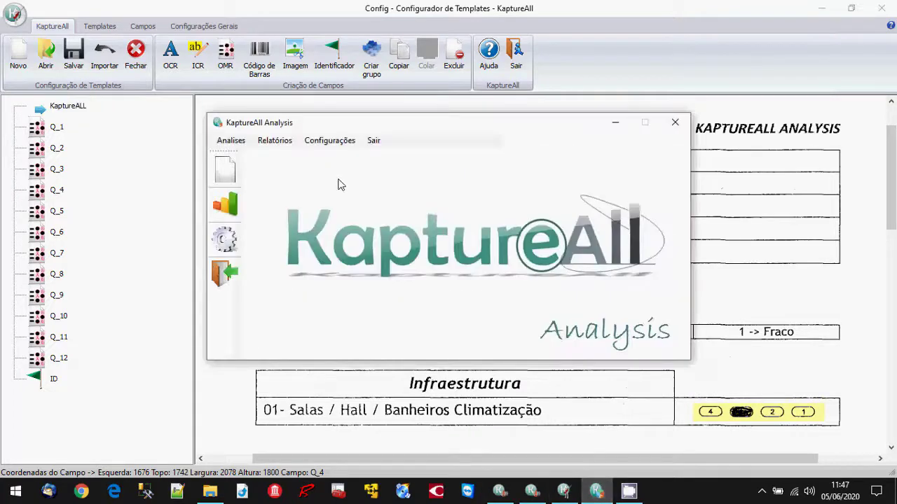
{"action": "left_click", "coordinate": [333, 143]}
{"action": "left_click", "coordinate": [330, 154]}
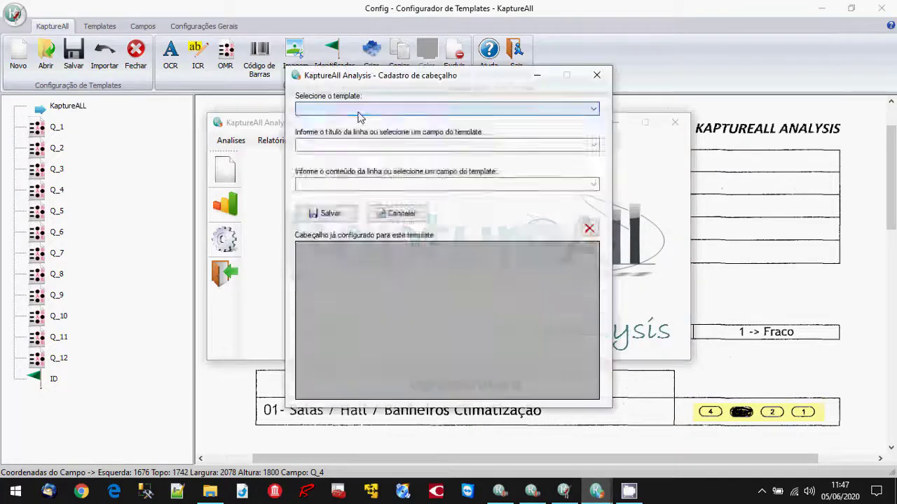
{"action": "left_click", "coordinate": [360, 109]}
{"action": "left_click", "coordinate": [337, 189]}
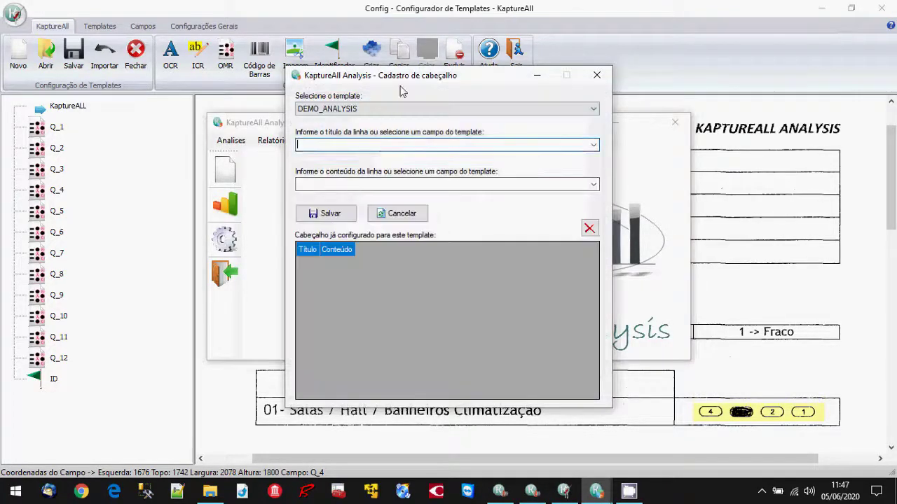
{"action": "left_click_drag", "start_coordinate": [406, 80], "coordinate": [371, 203]}
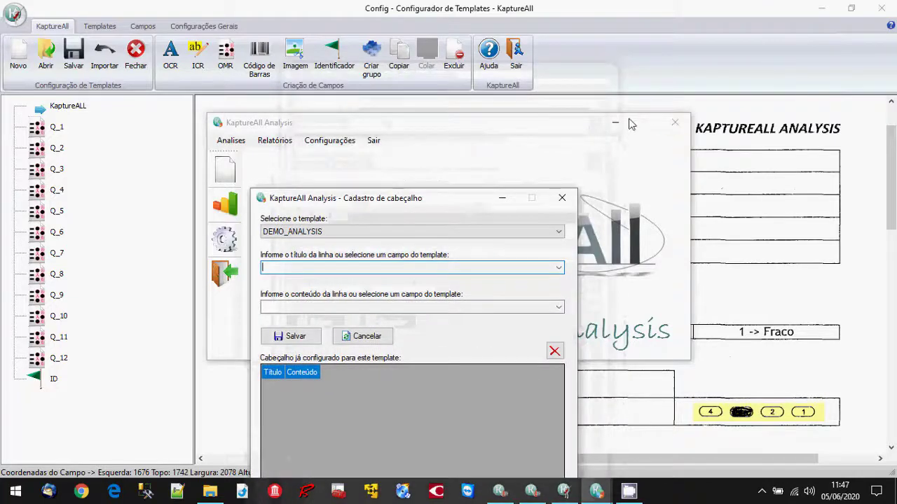
Save a header row titled INSTRUTOR: with the instructor's name as its content.
{"action": "type", "text": "INSTRUTOR"}
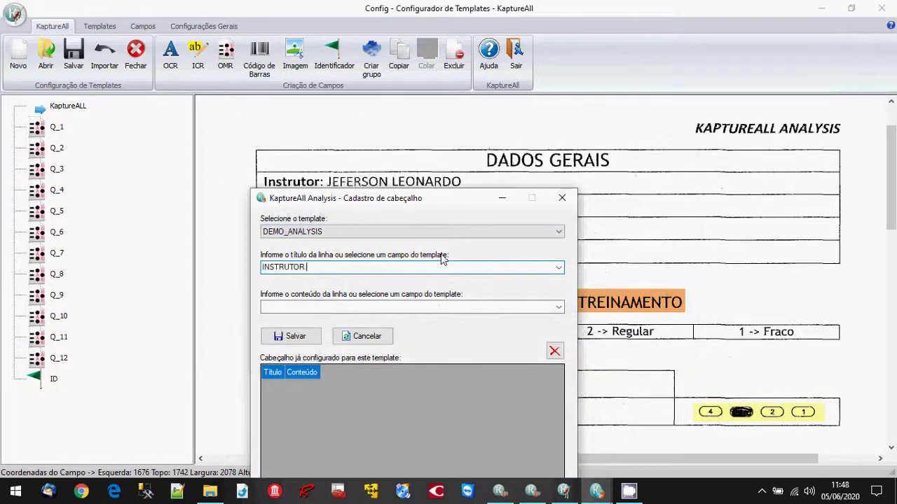
{"action": "type", "text": ":"}
{"action": "left_click", "coordinate": [392, 308]}
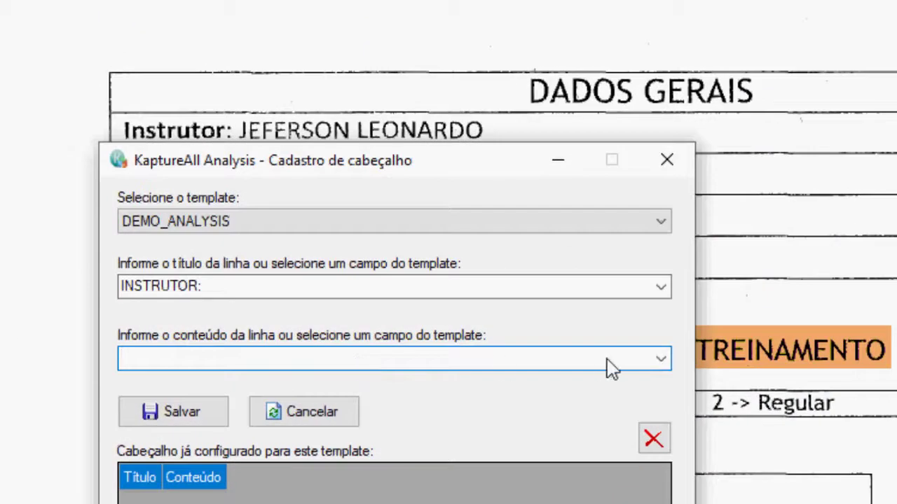
{"action": "left_click", "coordinate": [662, 361]}
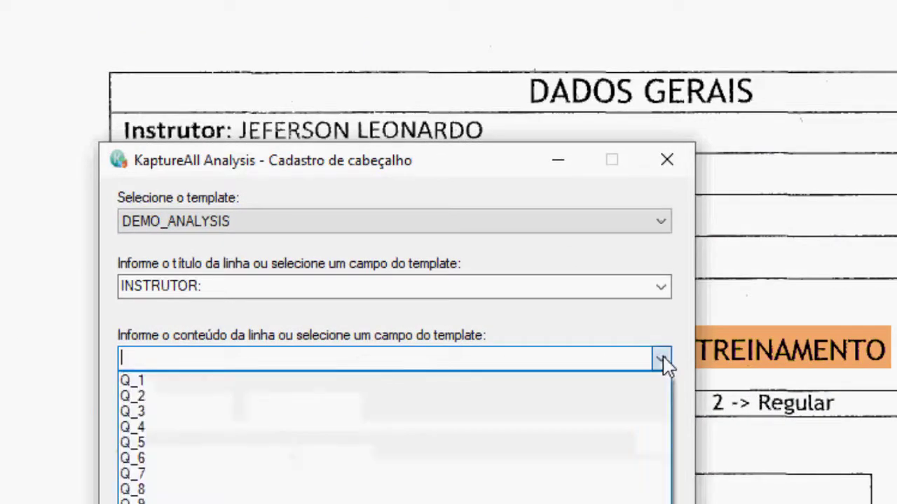
{"action": "left_click", "coordinate": [662, 360]}
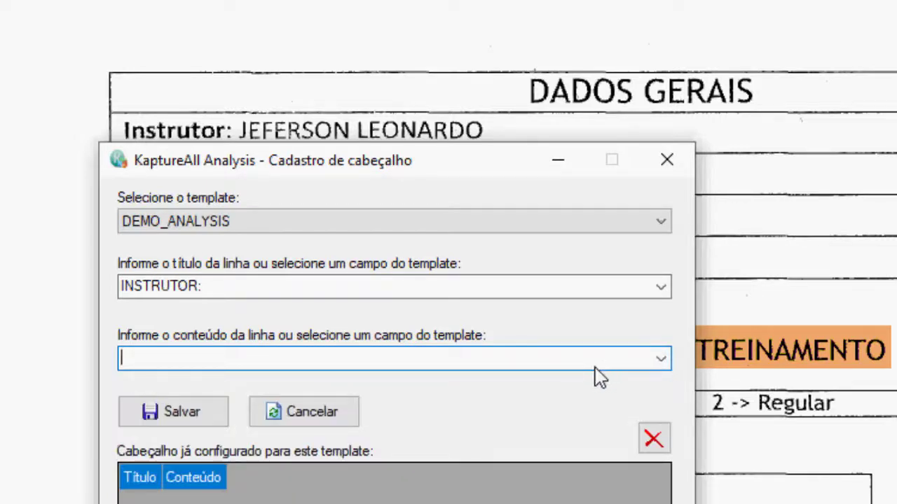
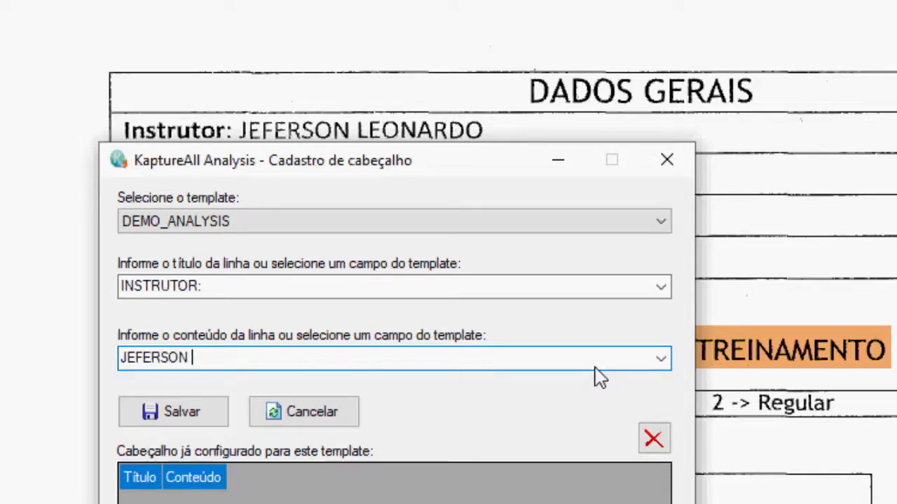
{"action": "key", "text": "Return"}
{"action": "left_click", "coordinate": [500, 339]}
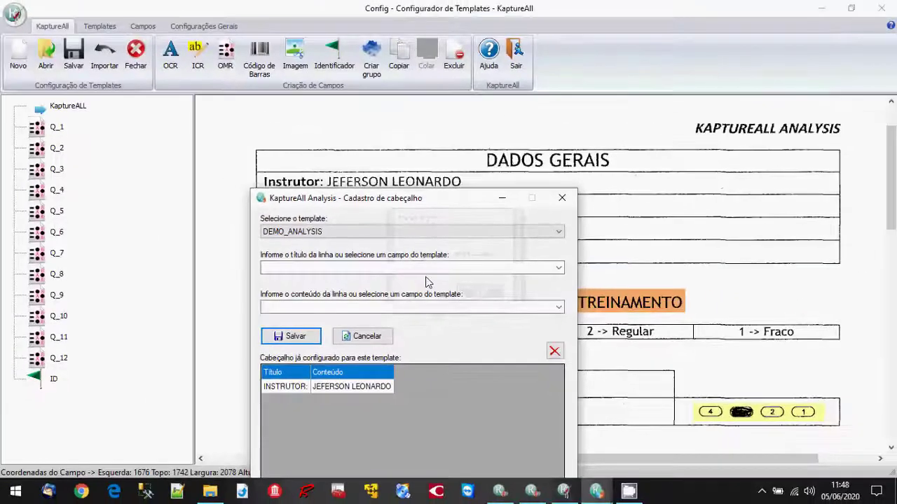
Save a header row EMPRESA: HS INFORMÁTICA, then close the header setup.
{"action": "left_click", "coordinate": [448, 269]}
{"action": "left_click", "coordinate": [465, 270]}
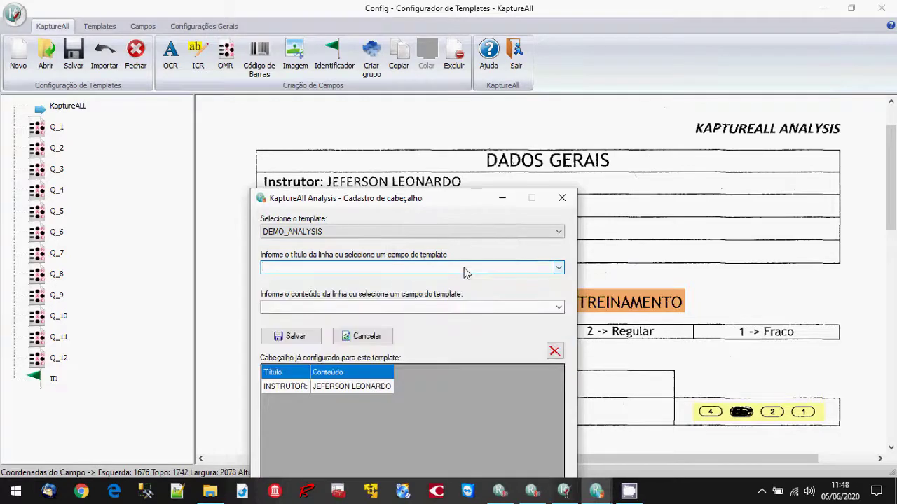
{"action": "left_click_drag", "start_coordinate": [440, 201], "coordinate": [721, 147]}
{"action": "type", "text": "EM"}
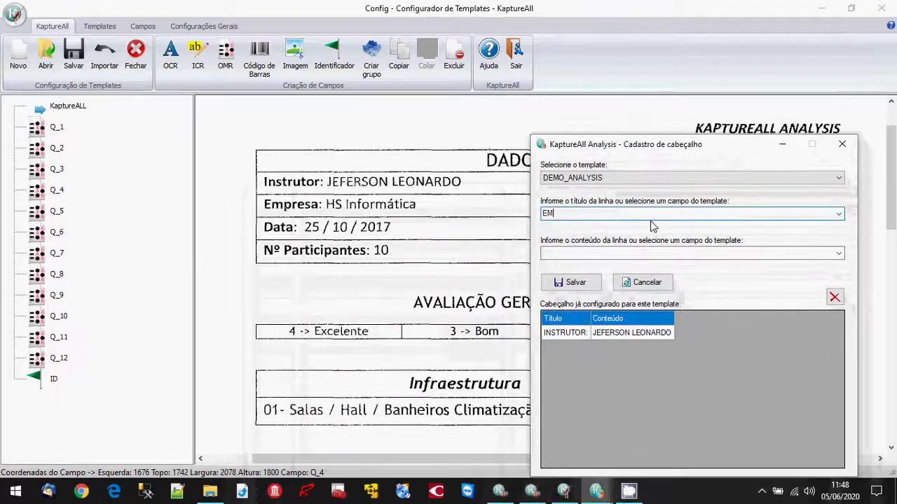
{"action": "type", "text": "PRESA:"}
{"action": "left_click", "coordinate": [628, 253]}
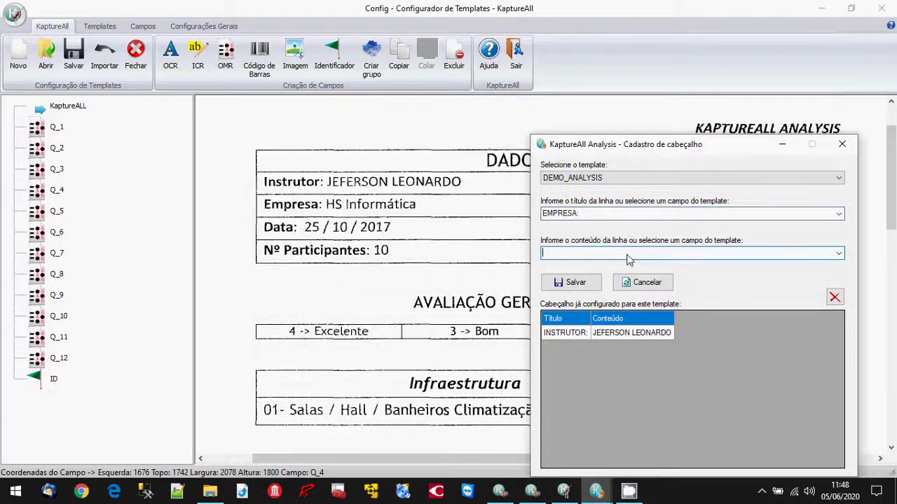
{"action": "type", "text": "HS INFORMÁTICA"}
{"action": "left_click", "coordinate": [571, 283]}
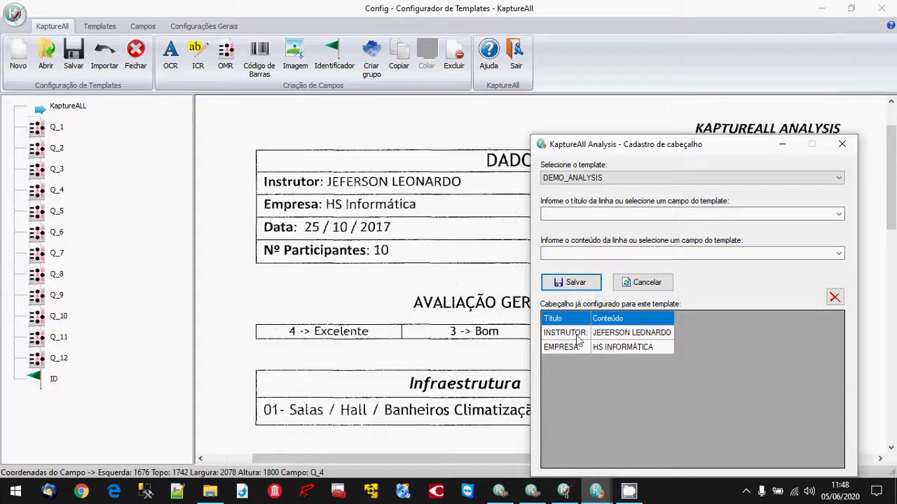
{"action": "left_click", "coordinate": [843, 145]}
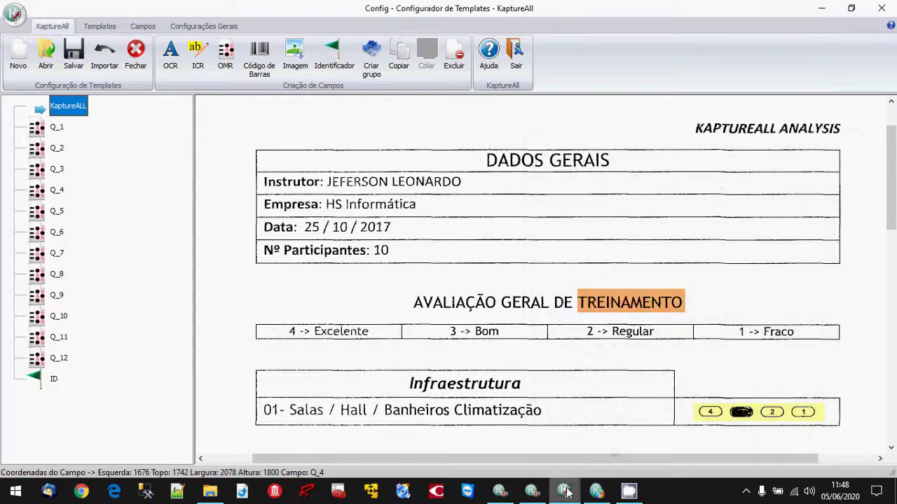
Open the report footer setup with DEMO_ANALYSIS chosen as the template.
{"action": "left_click", "coordinate": [597, 491]}
{"action": "left_click", "coordinate": [326, 141]}
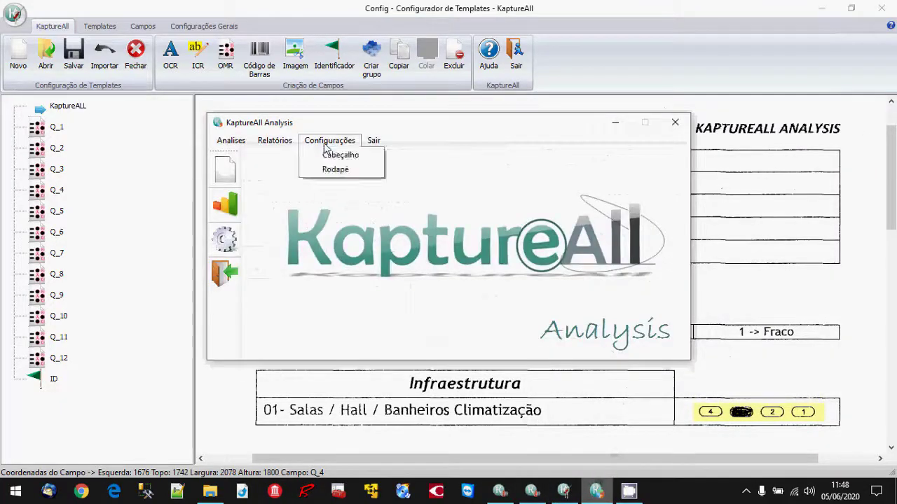
{"action": "left_click", "coordinate": [323, 170]}
{"action": "left_click", "coordinate": [359, 111]}
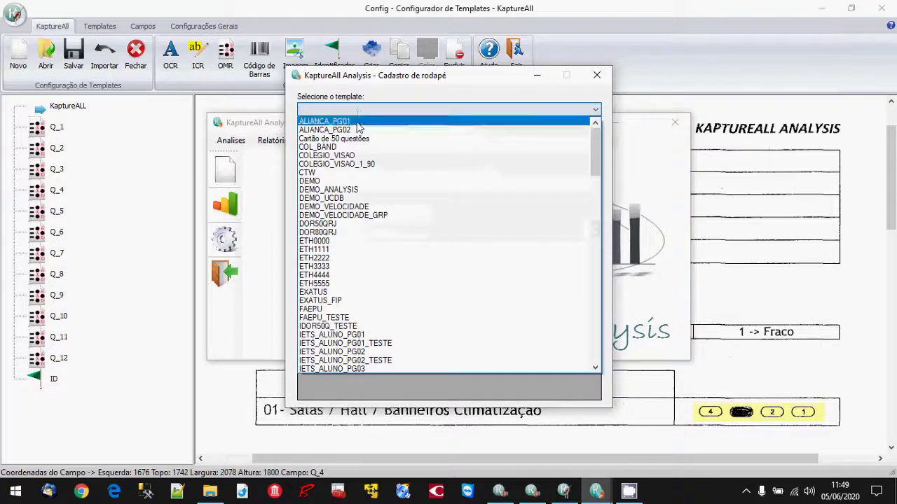
{"action": "left_click", "coordinate": [330, 189]}
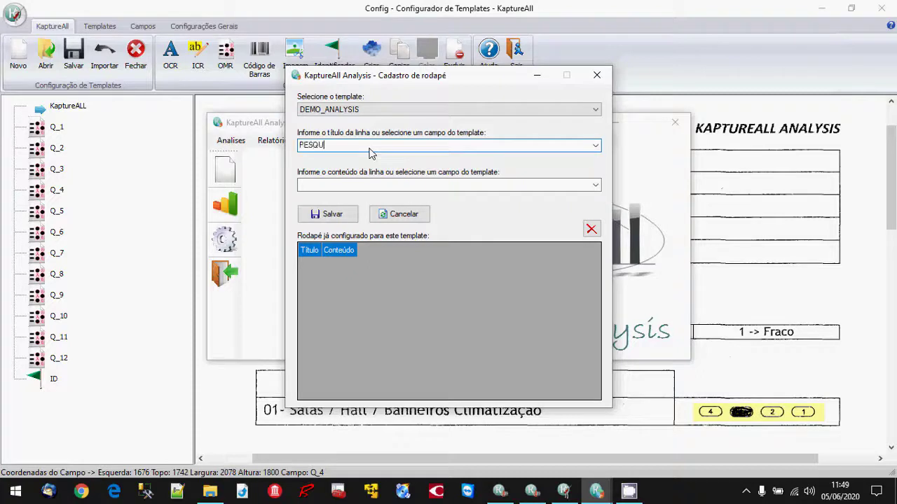
Save a footer row titled PESQUISA DE SATISFAÇÃO with content 2020.
{"action": "type", "text": "PESQUISA DE SATISFAÇÃO"}
{"action": "left_click", "coordinate": [355, 183]}
{"action": "type", "text": "20202"}
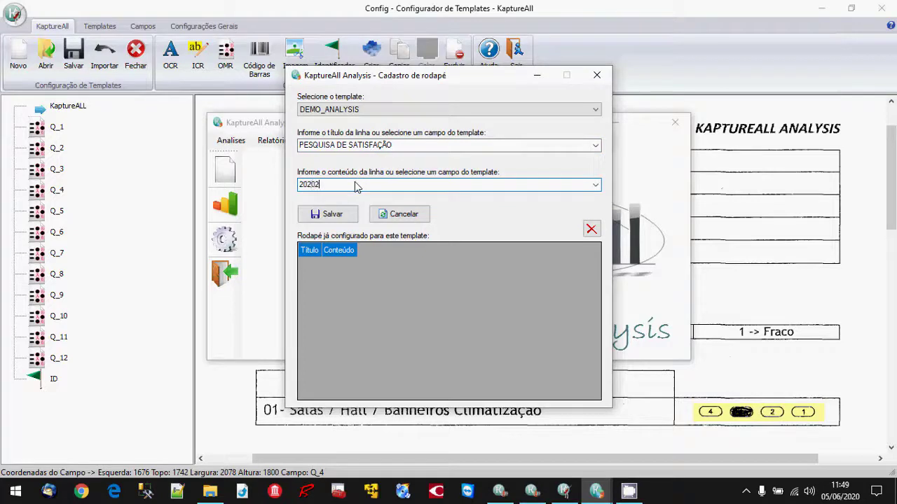
{"action": "key", "text": "BackSpace"}
{"action": "key", "text": "Return"}
{"action": "key", "text": "Return"}
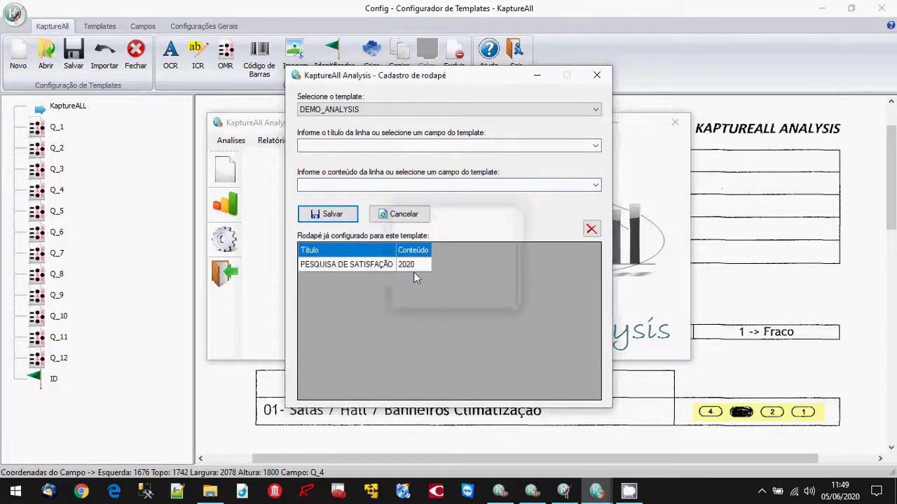
Close the footer setup and minimize the Analysis, Config and IMG_SCAN folder windows.
{"action": "left_click", "coordinate": [597, 75]}
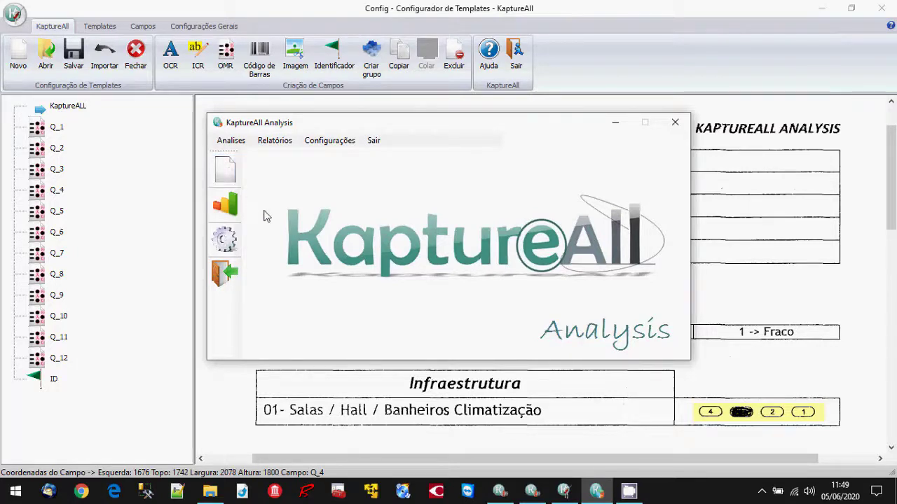
{"action": "left_click", "coordinate": [613, 126]}
{"action": "left_click", "coordinate": [821, 7]}
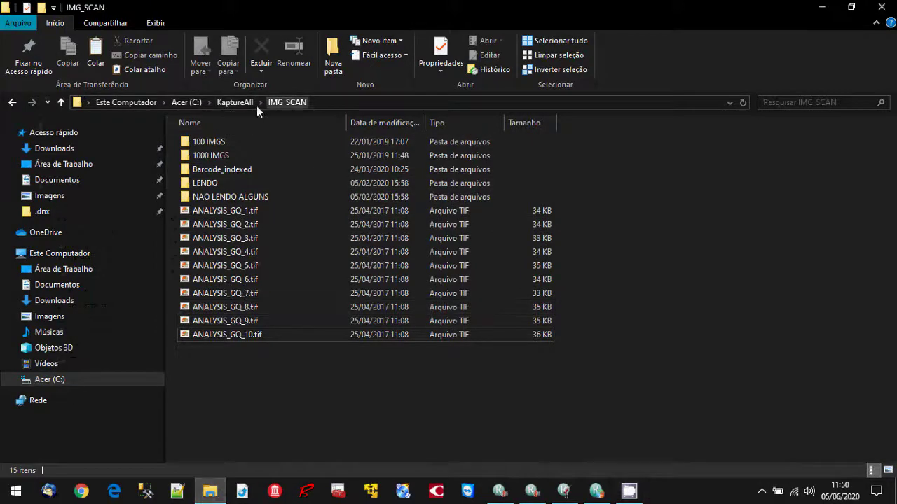
{"action": "left_click", "coordinate": [821, 7]}
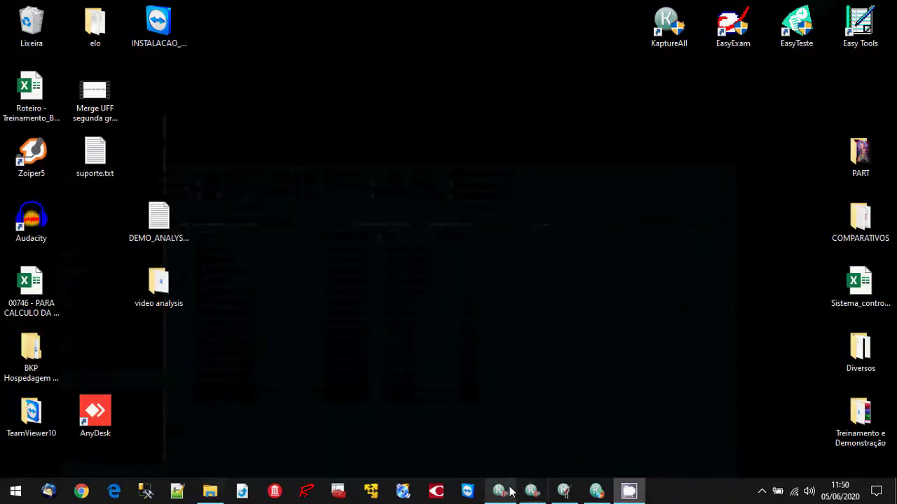
Run the Extractor from KaptureAll Manager on the scanned images, then exit it.
{"action": "left_click", "coordinate": [510, 492]}
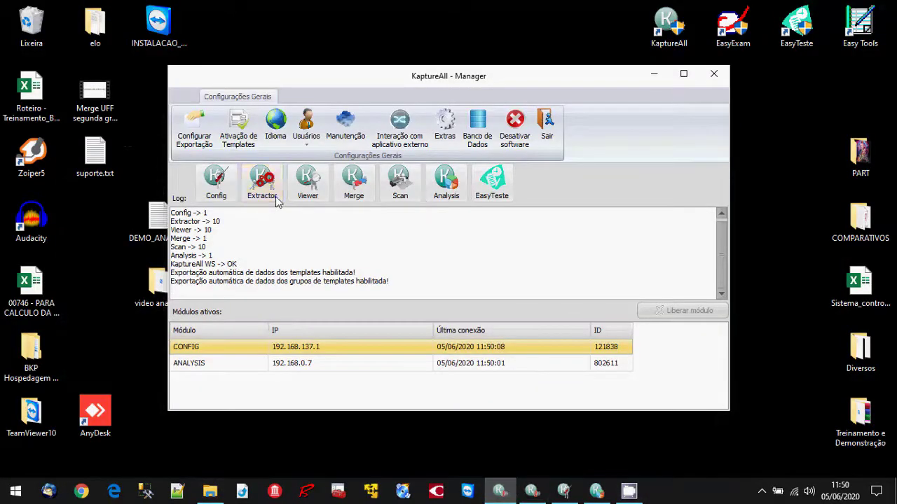
{"action": "left_click", "coordinate": [277, 202]}
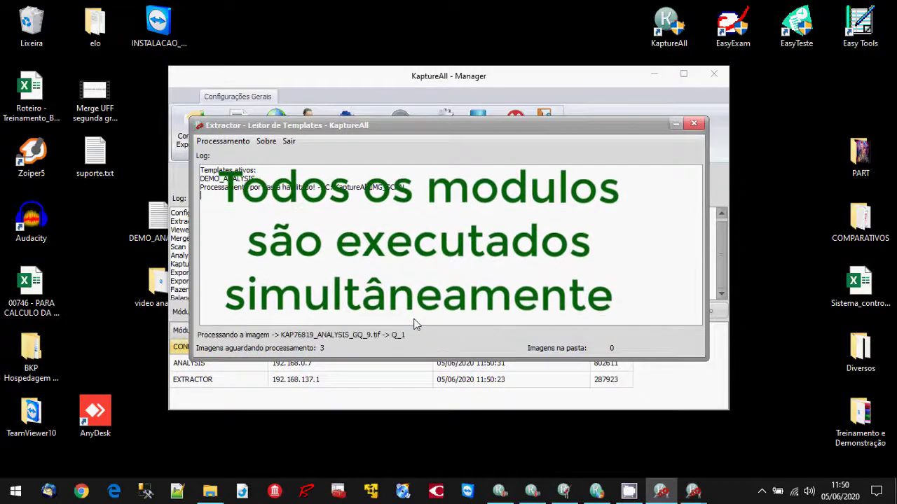
{"action": "left_click", "coordinate": [692, 125]}
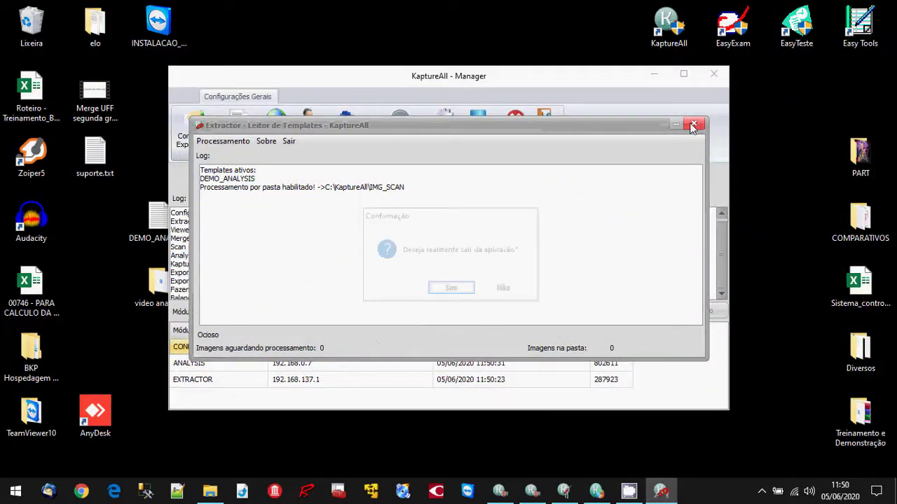
{"action": "left_click", "coordinate": [466, 290]}
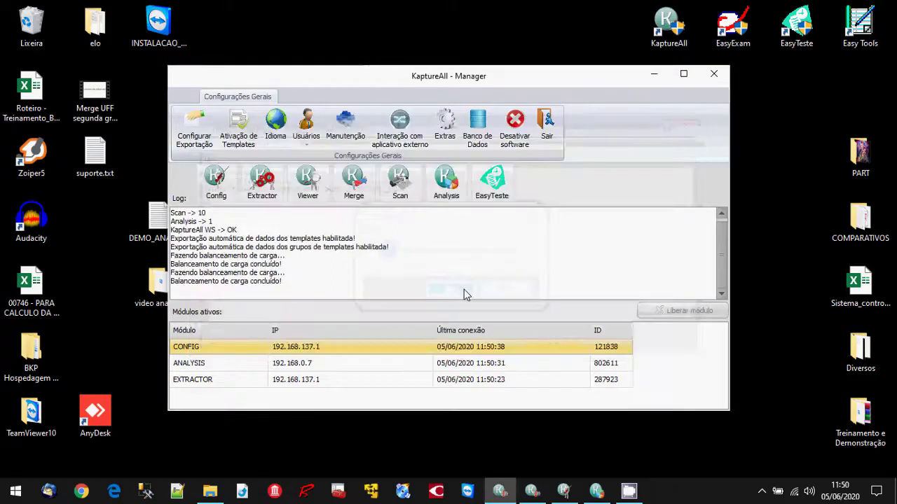
Verify the 10 images in the Viewer, confirming the Q_4 correction, list the exported ones, then exit.
{"action": "left_click", "coordinate": [319, 201]}
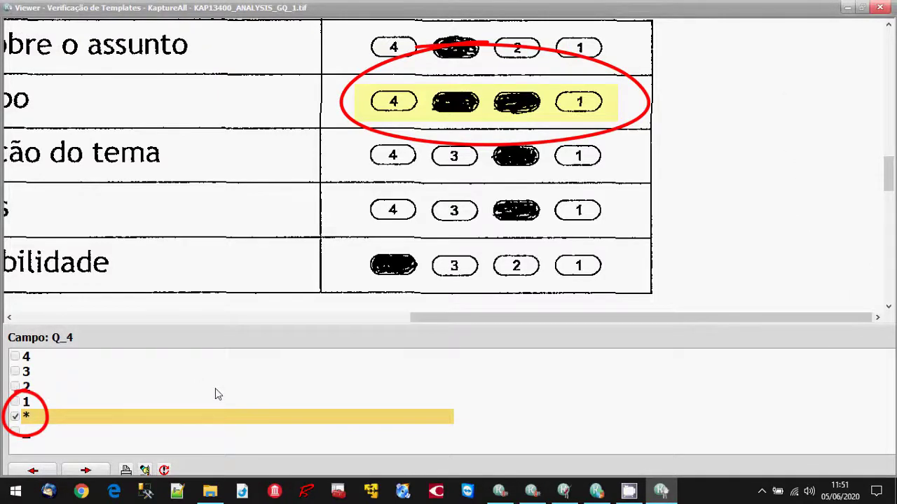
{"action": "key", "text": "Return"}
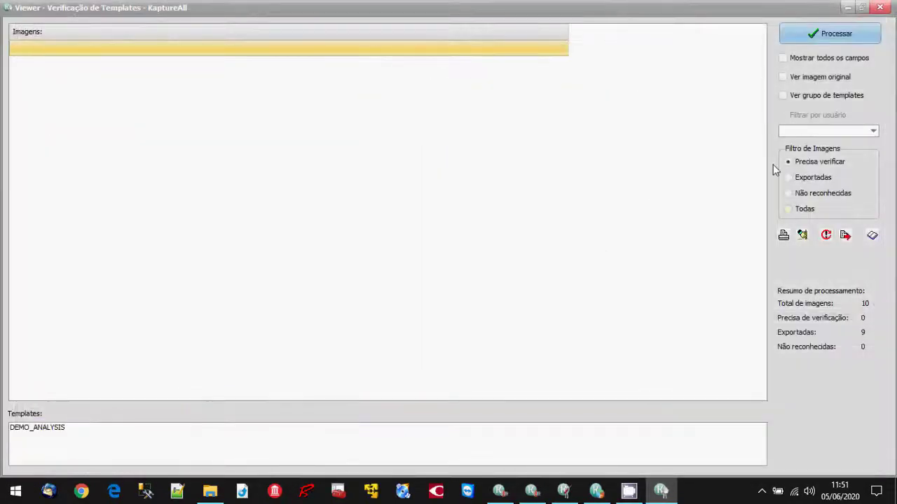
{"action": "left_click", "coordinate": [827, 179]}
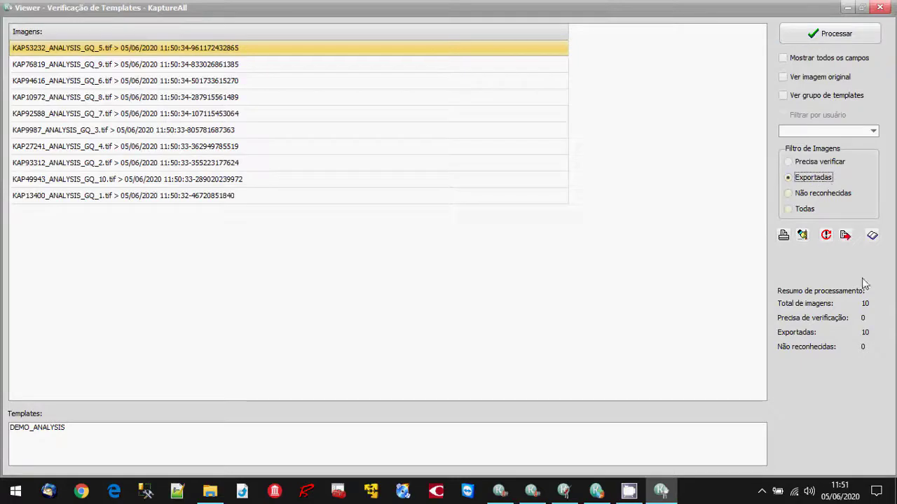
{"action": "left_click", "coordinate": [880, 8]}
{"action": "left_click", "coordinate": [456, 290]}
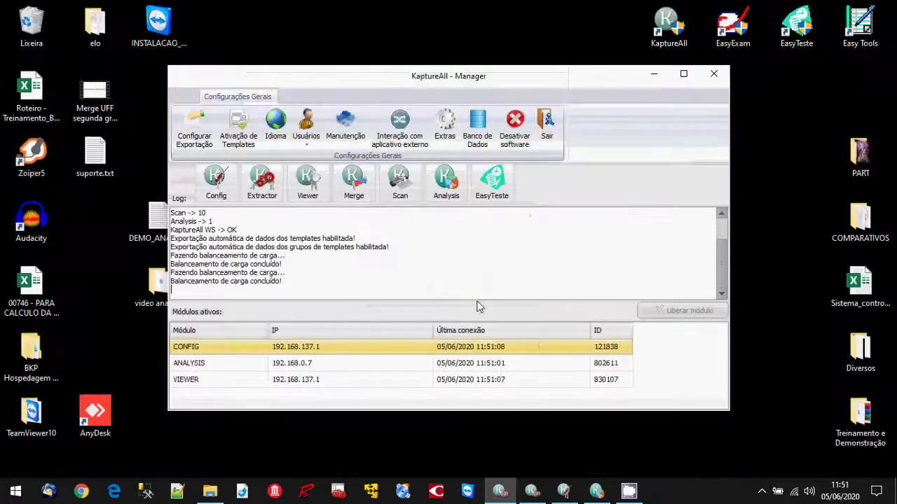
Restore the Analysis window, minimize the Manager, and open Relatórios with its template list.
{"action": "left_click", "coordinate": [596, 491]}
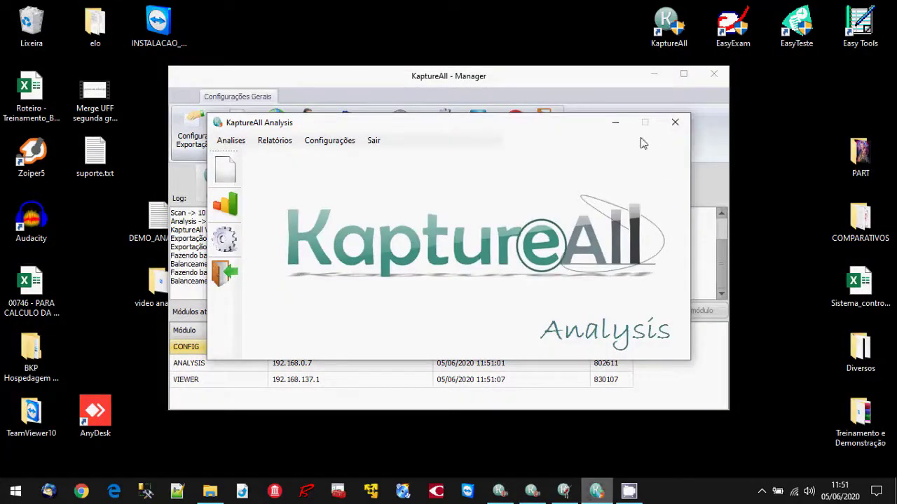
{"action": "left_click", "coordinate": [654, 75]}
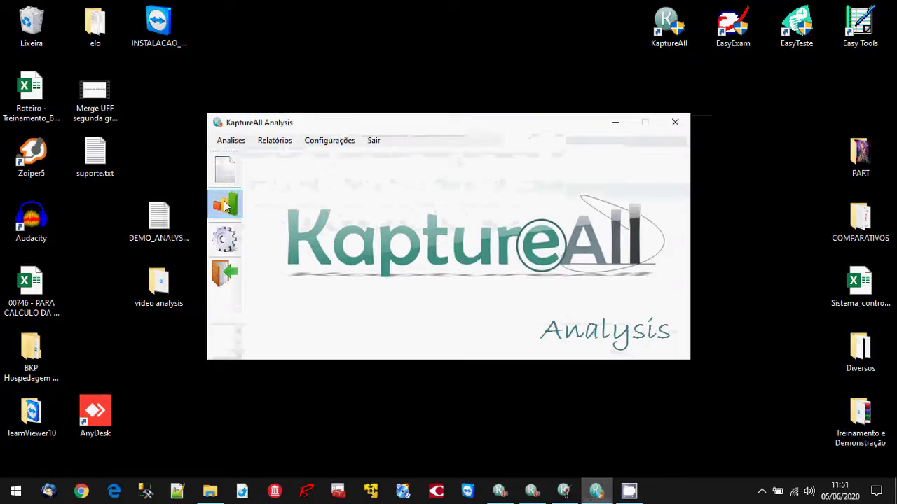
{"action": "left_click", "coordinate": [273, 143]}
{"action": "left_click", "coordinate": [398, 40]}
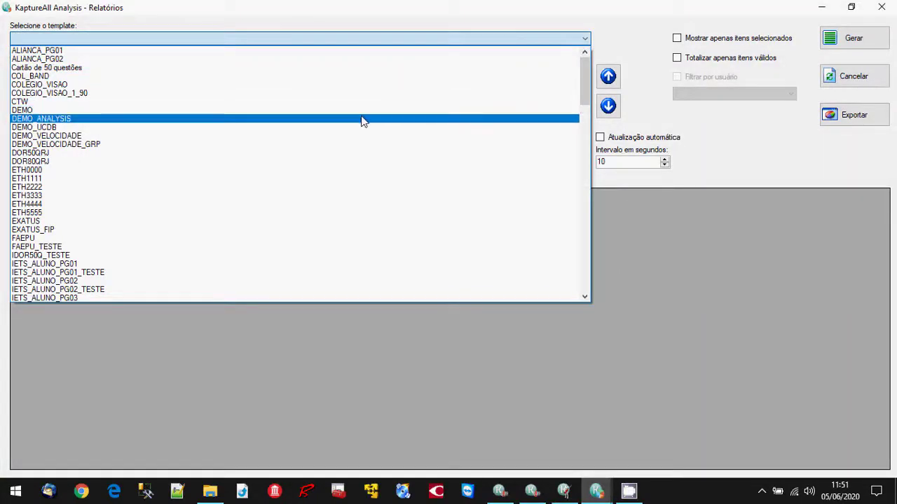
Generate the report for the DEMO_ANALYSIS template.
{"action": "left_click", "coordinate": [362, 119]}
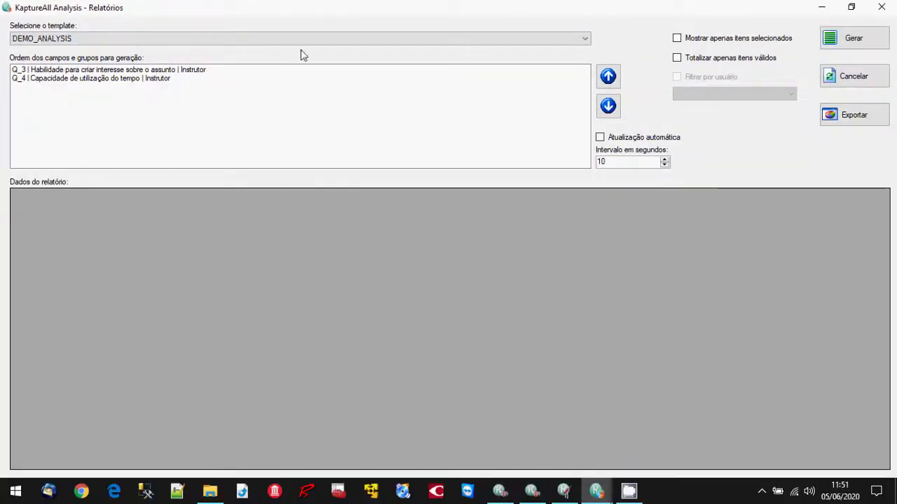
{"action": "left_click", "coordinate": [852, 41]}
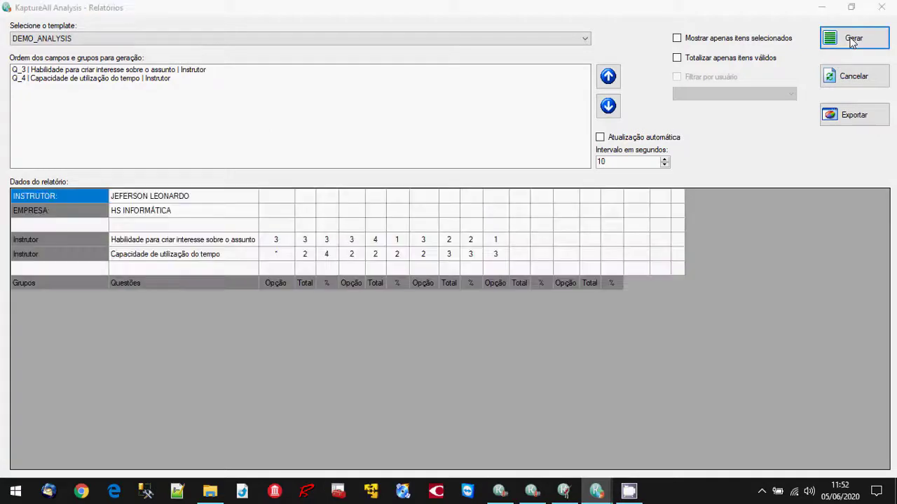
{"action": "left_click", "coordinate": [488, 294]}
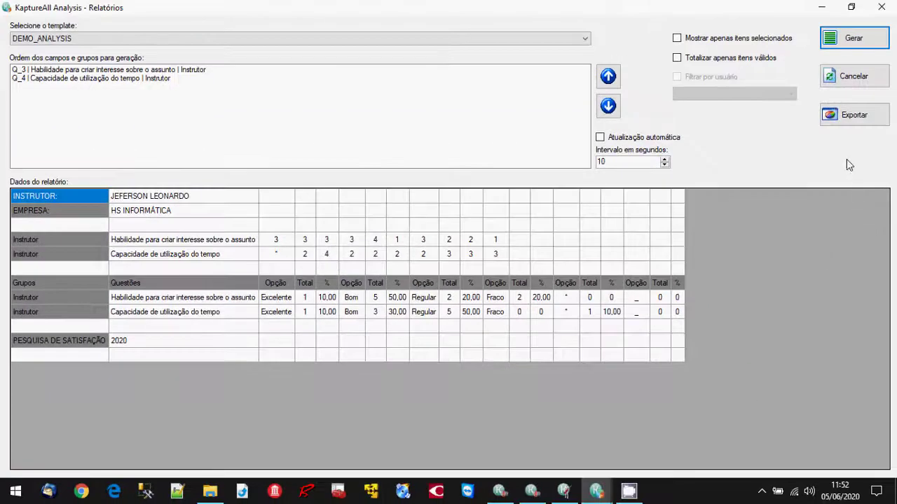
Export the DEMO_ANALYSIS report to Excel and bring the workbook forward.
{"action": "left_click", "coordinate": [854, 124]}
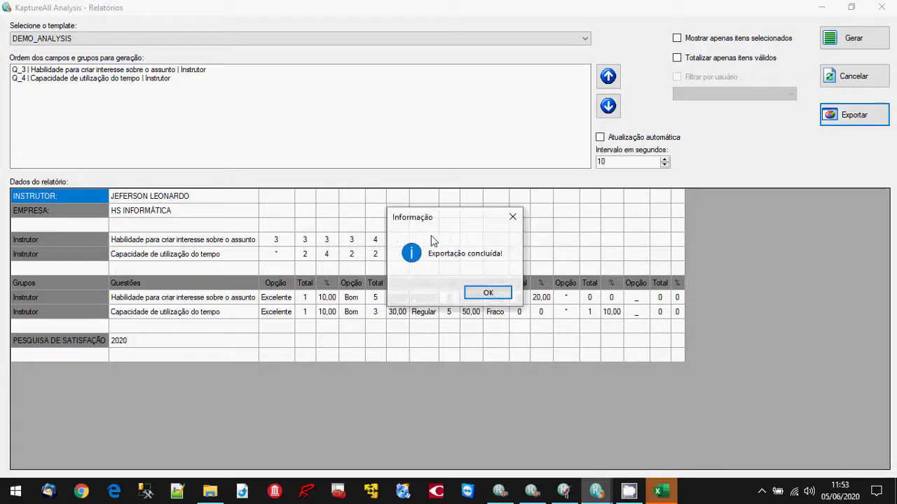
{"action": "left_click", "coordinate": [487, 293]}
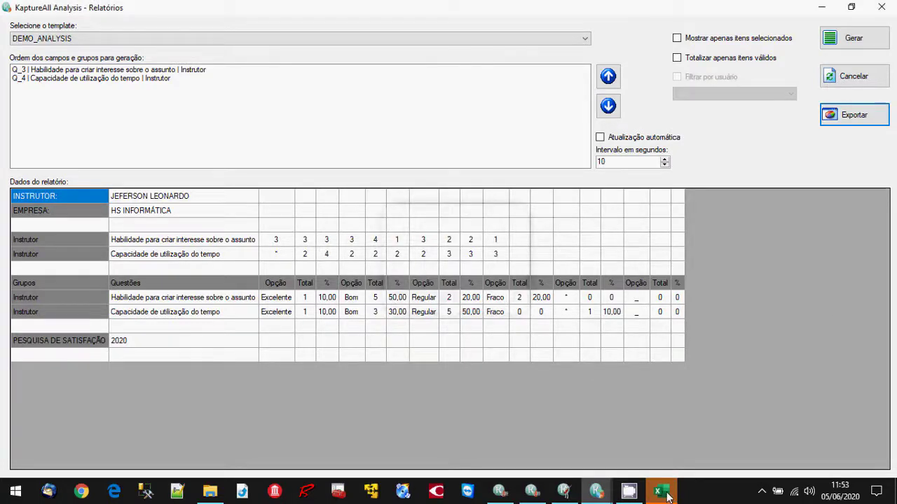
{"action": "left_click", "coordinate": [665, 494]}
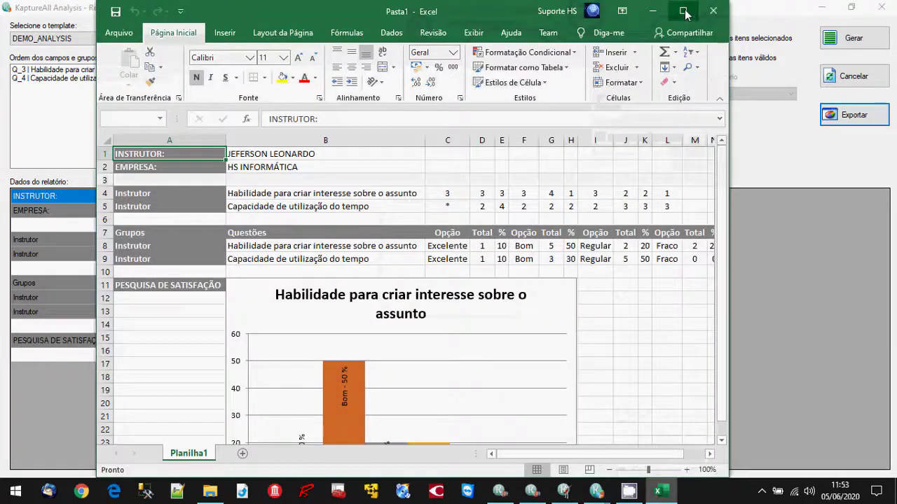
Maximize the exported workbook, review both percentage charts, and close Excel without saving.
{"action": "left_click", "coordinate": [684, 11]}
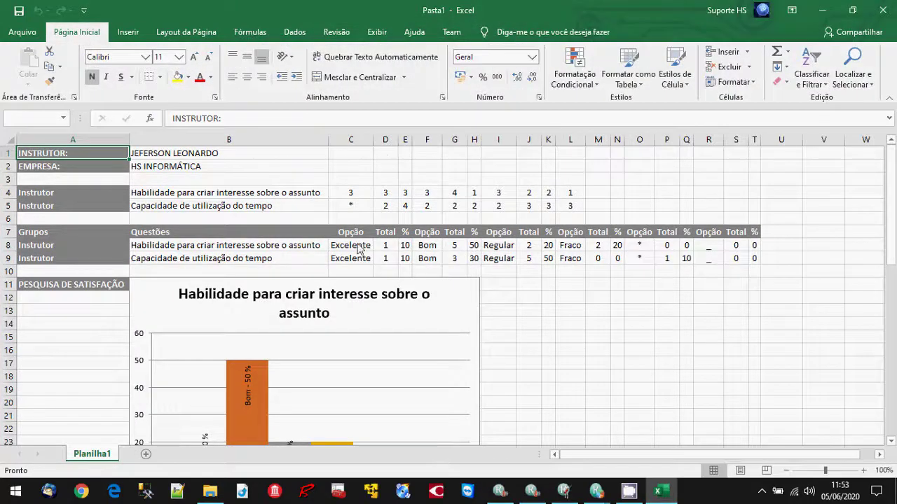
{"action": "scroll", "coordinate": [404, 335], "scroll_direction": "down", "scroll_amount": 2}
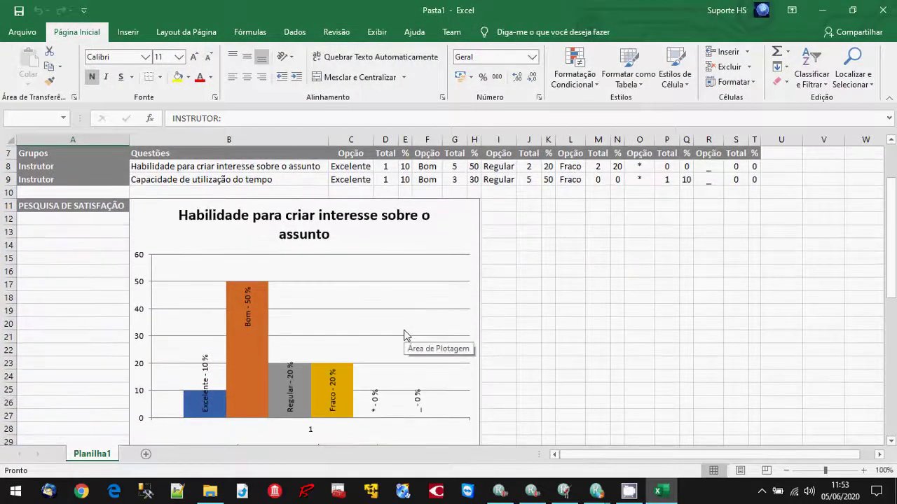
{"action": "scroll", "coordinate": [405, 335], "scroll_direction": "down", "scroll_amount": 2}
{"action": "scroll", "coordinate": [404, 335], "scroll_direction": "up", "scroll_amount": 1}
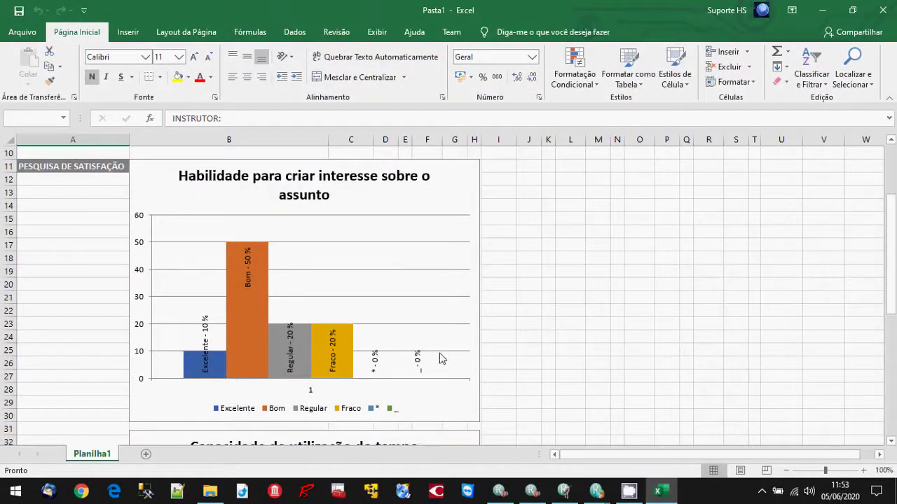
{"action": "scroll", "coordinate": [456, 349], "scroll_direction": "down", "scroll_amount": 4}
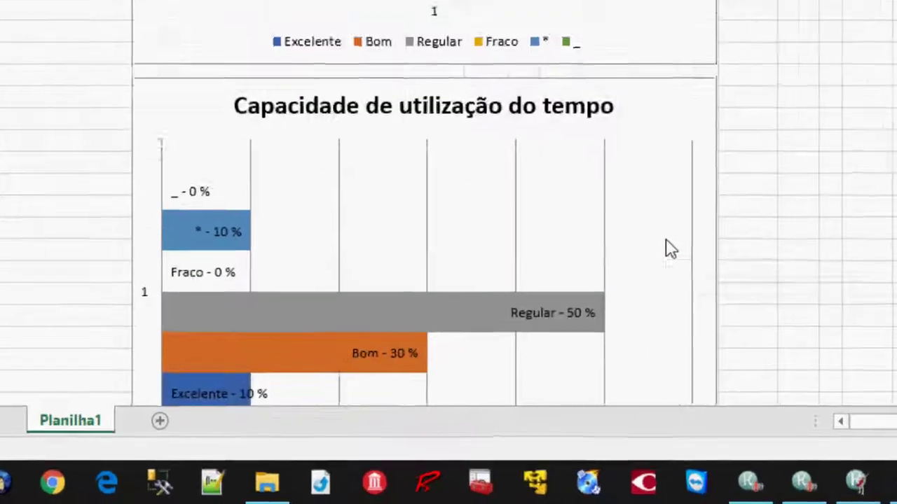
{"action": "scroll", "coordinate": [668, 248], "scroll_direction": "down", "scroll_amount": 2}
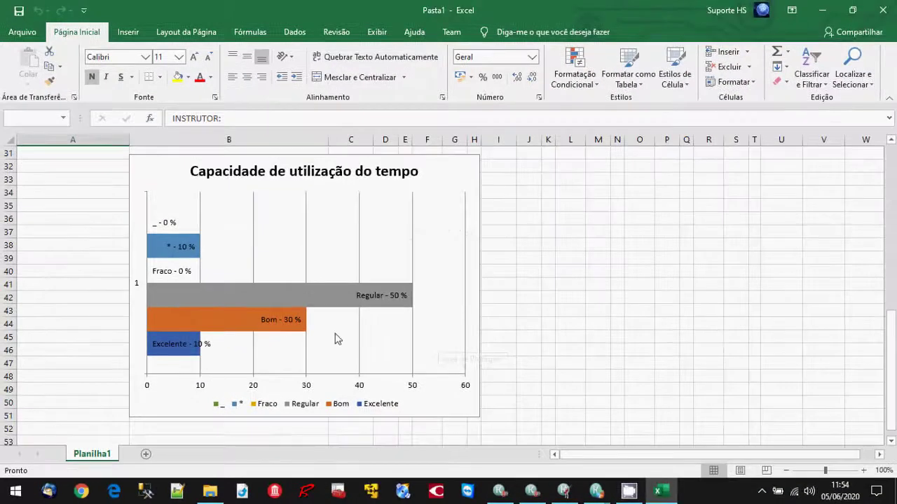
{"action": "left_click", "coordinate": [429, 262]}
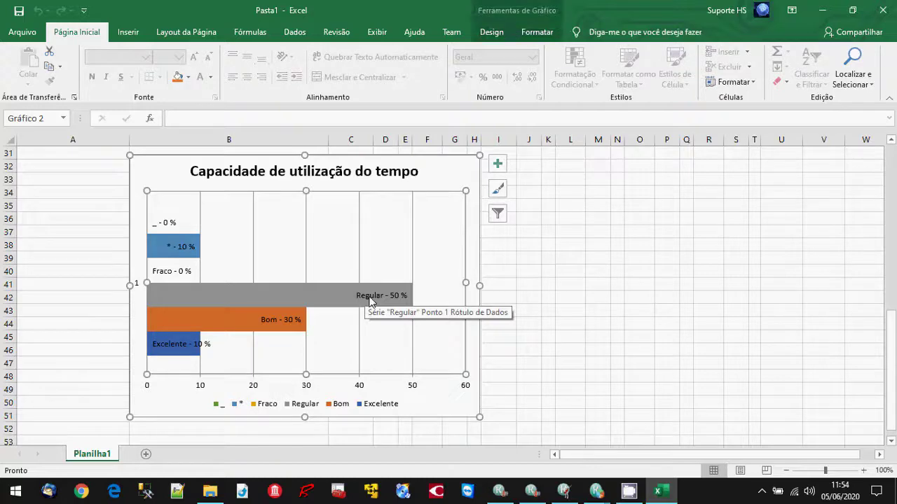
{"action": "scroll", "coordinate": [390, 323], "scroll_direction": "up", "scroll_amount": 1}
{"action": "scroll", "coordinate": [389, 323], "scroll_direction": "up", "scroll_amount": 9}
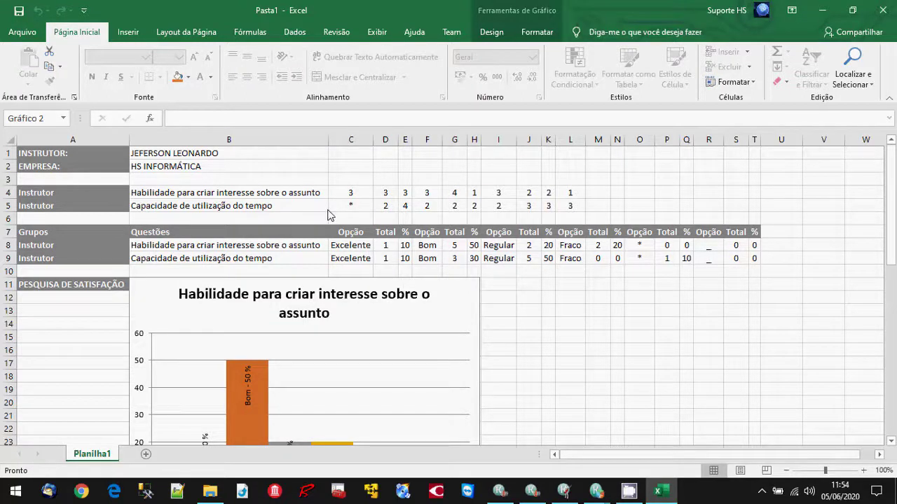
{"action": "left_click", "coordinate": [882, 10]}
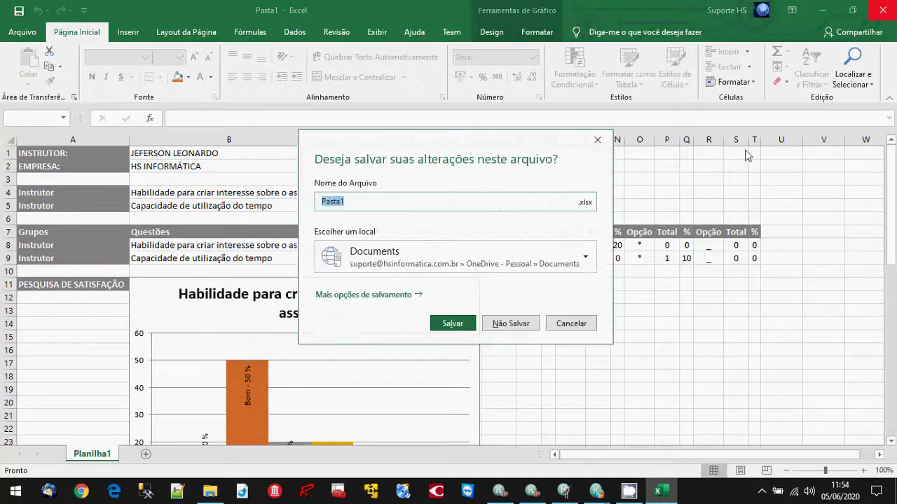
{"action": "left_click", "coordinate": [516, 323]}
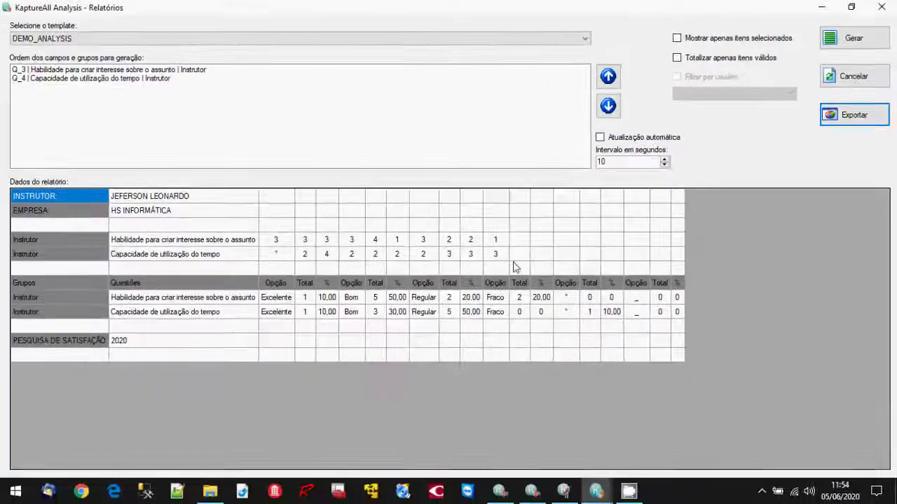
Regenerate the report with 'Mostrar apenas itens selecionados' on, then turn that option back off.
{"action": "left_click", "coordinate": [607, 160]}
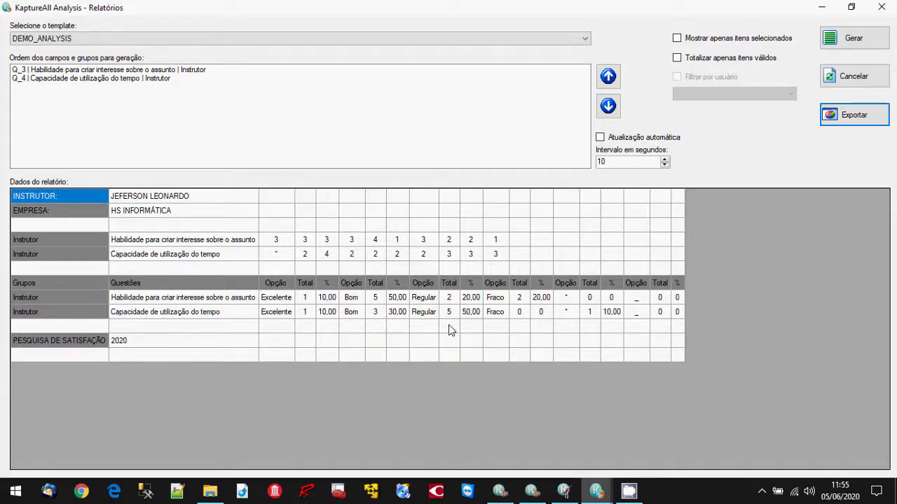
{"action": "left_click", "coordinate": [714, 42]}
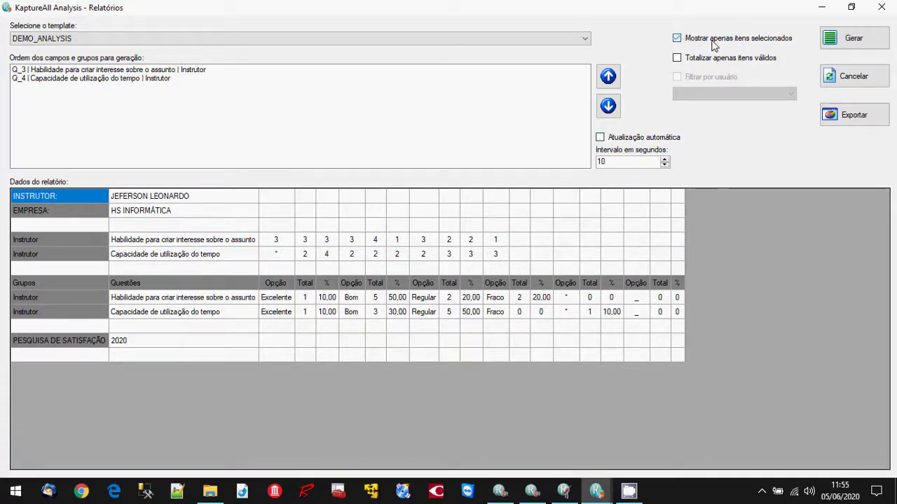
{"action": "left_click", "coordinate": [849, 39]}
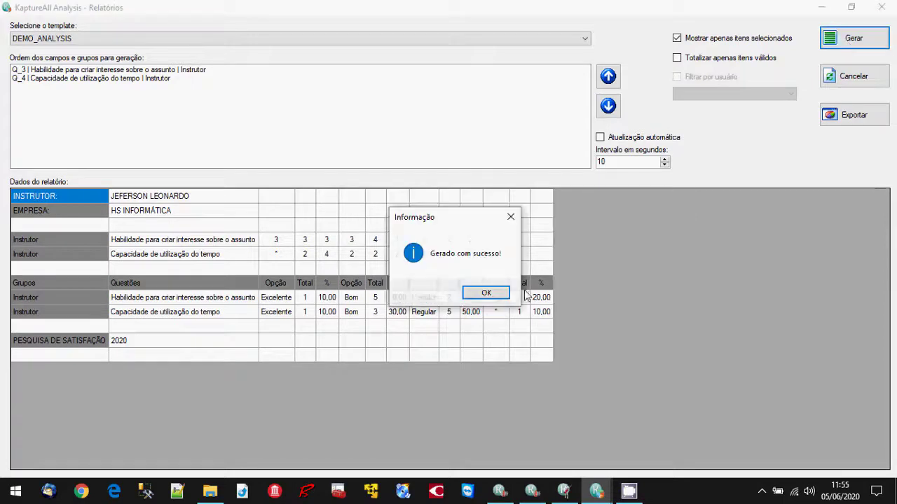
{"action": "left_click", "coordinate": [487, 292]}
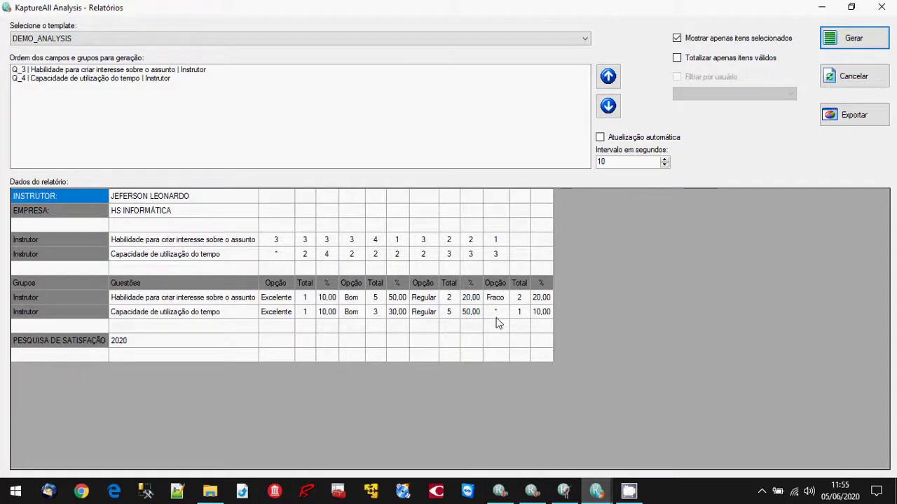
{"action": "left_click", "coordinate": [697, 39]}
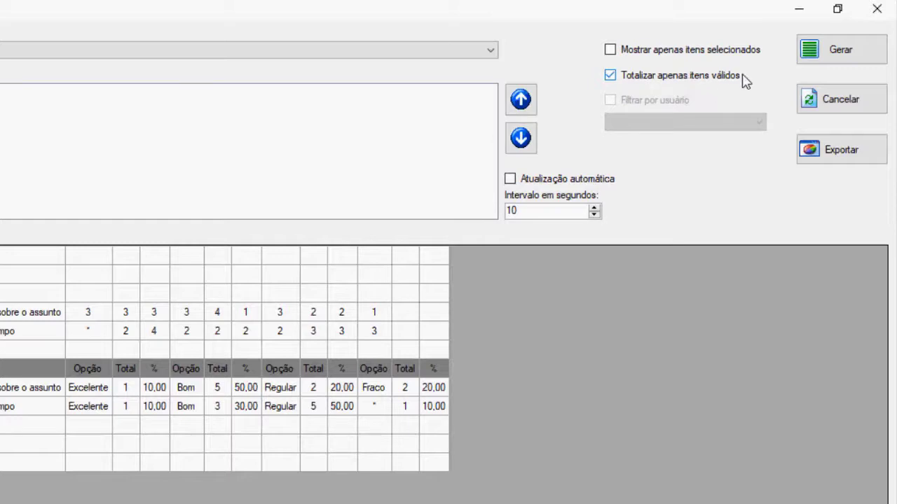
Regenerate the report totalling only valid answers, turn that off, and close Relatórios.
{"action": "left_click", "coordinate": [835, 61]}
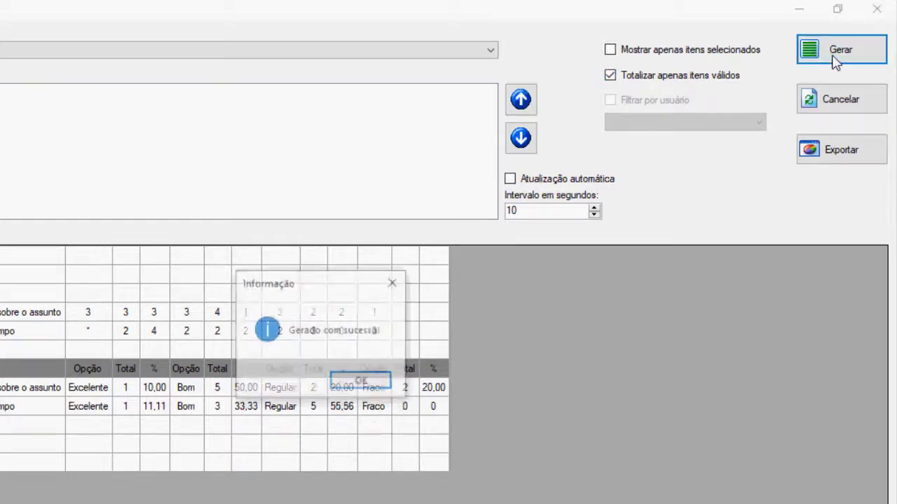
{"action": "left_click", "coordinate": [377, 385]}
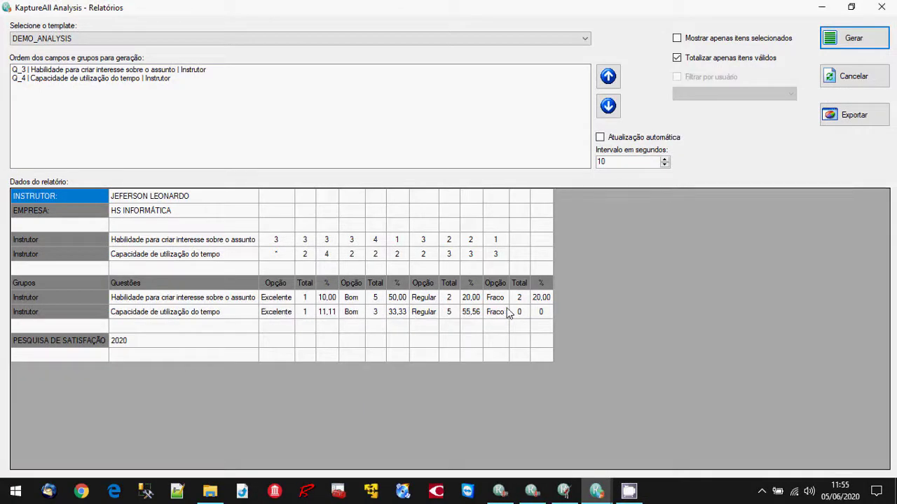
{"action": "left_click", "coordinate": [695, 61]}
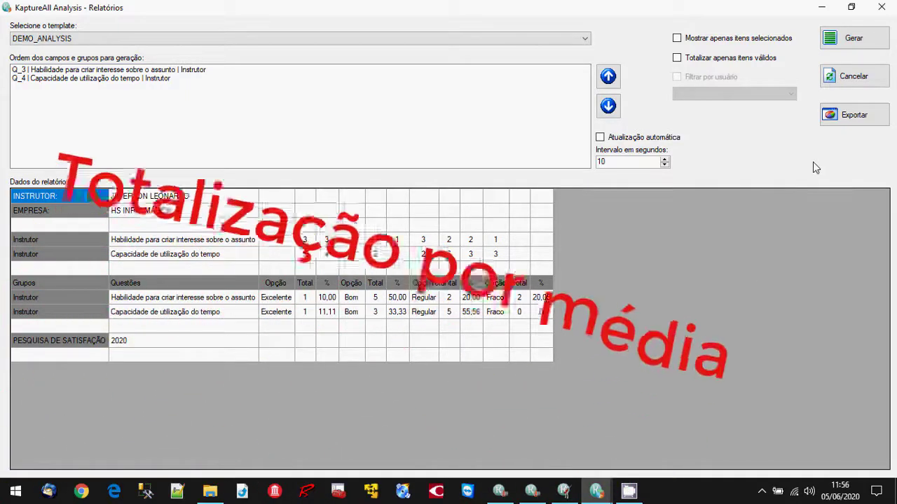
{"action": "left_click", "coordinate": [881, 10]}
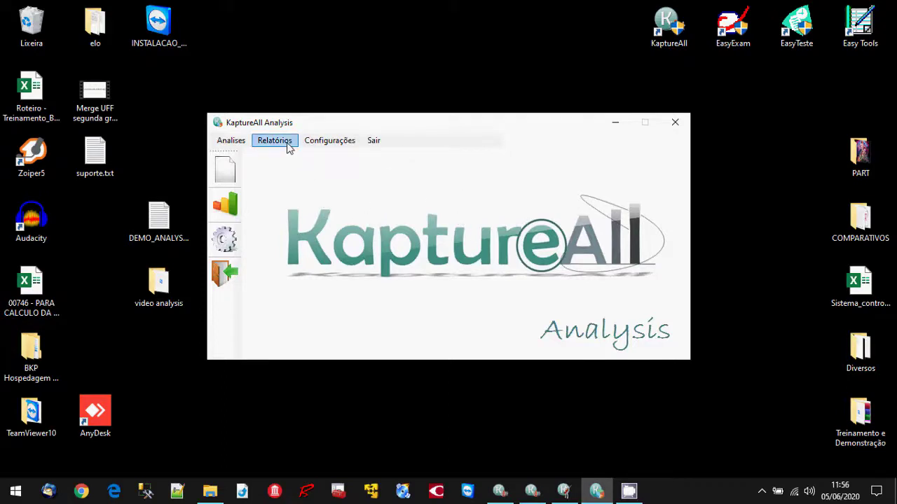
Delete every analysis of the DEMO_ANALYSIS template, confirming Excluir Todos, then start a new analysis.
{"action": "left_click", "coordinate": [240, 141]}
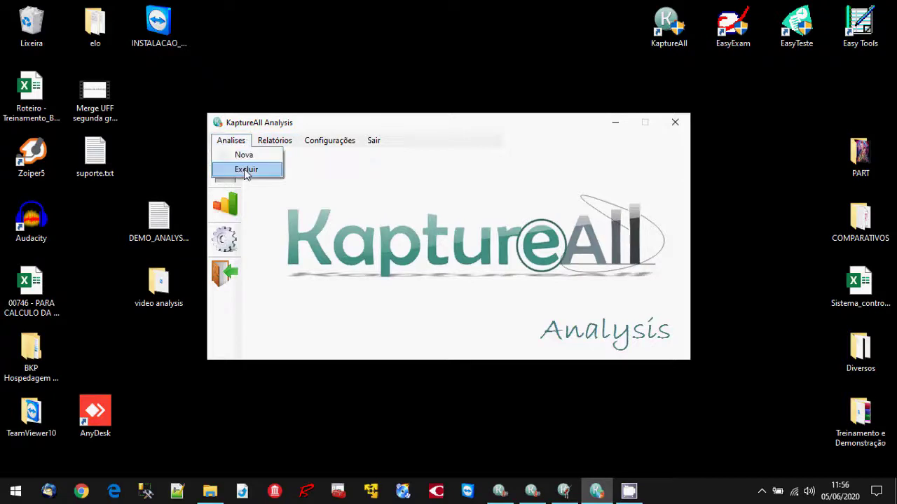
{"action": "left_click", "coordinate": [245, 171]}
{"action": "left_click", "coordinate": [458, 218]}
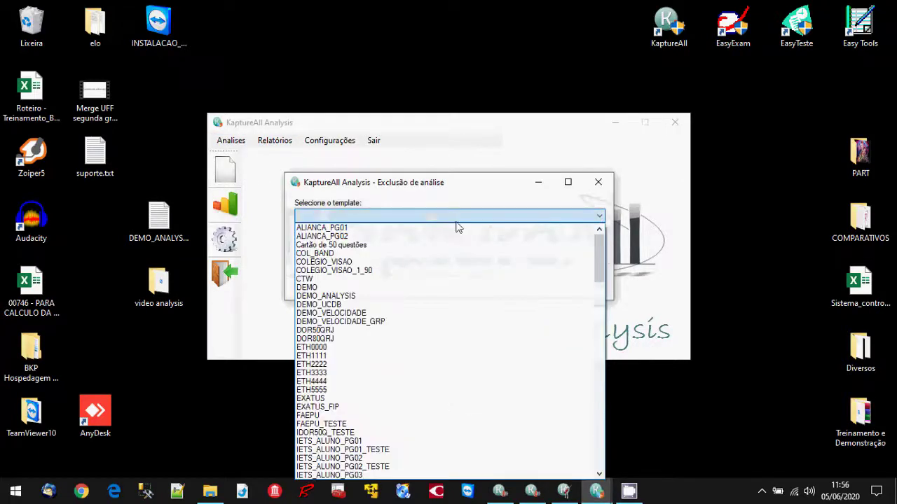
{"action": "left_click", "coordinate": [431, 296]}
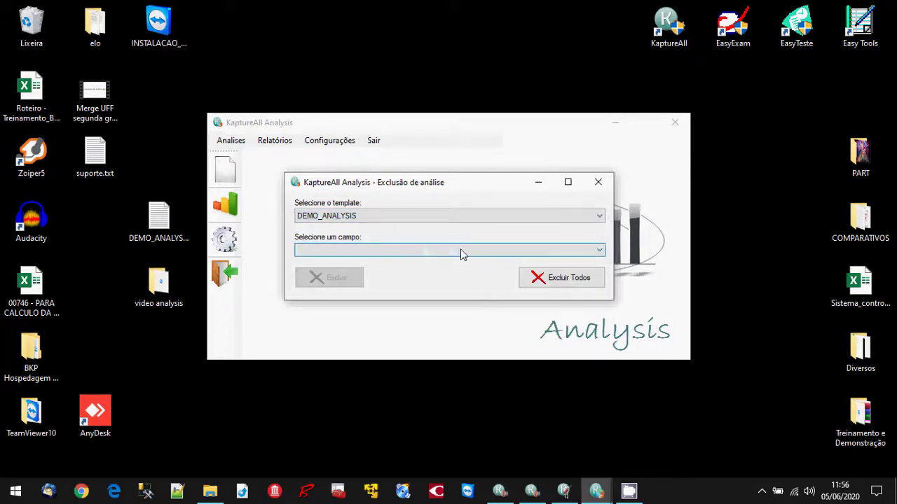
{"action": "left_click", "coordinate": [554, 279]}
{"action": "left_click", "coordinate": [506, 296]}
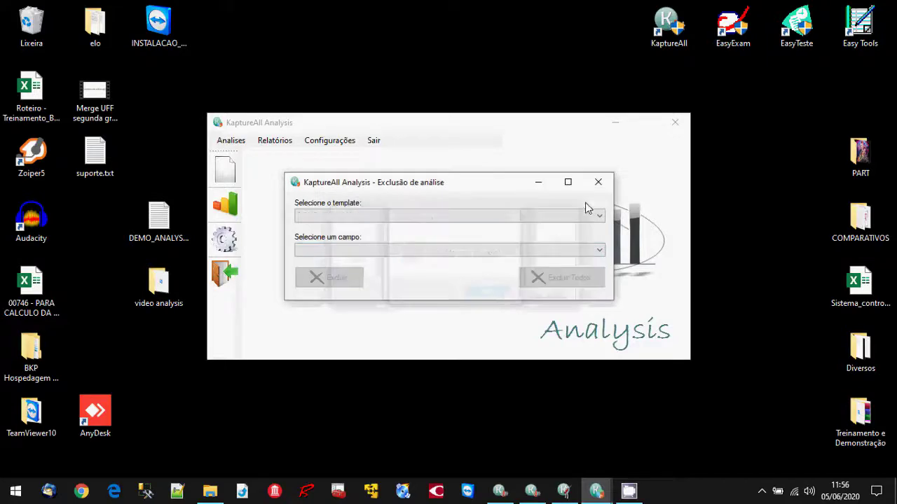
{"action": "left_click", "coordinate": [599, 187]}
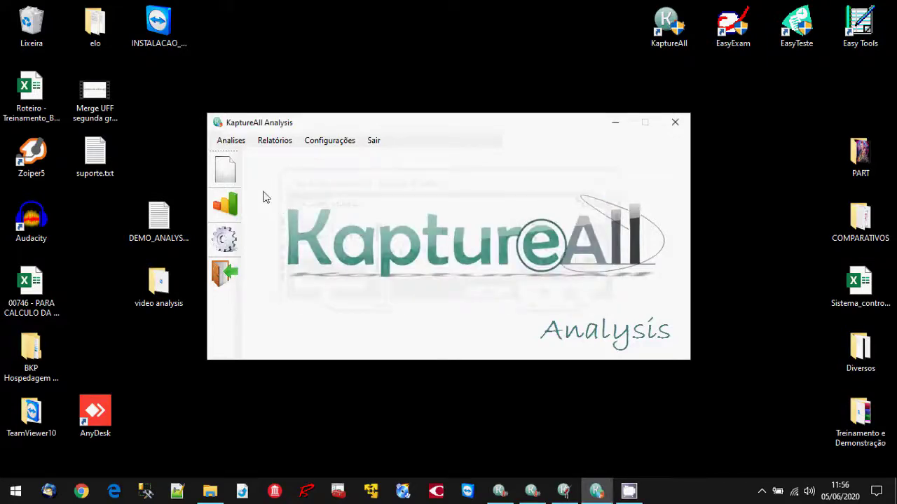
{"action": "left_click", "coordinate": [232, 170]}
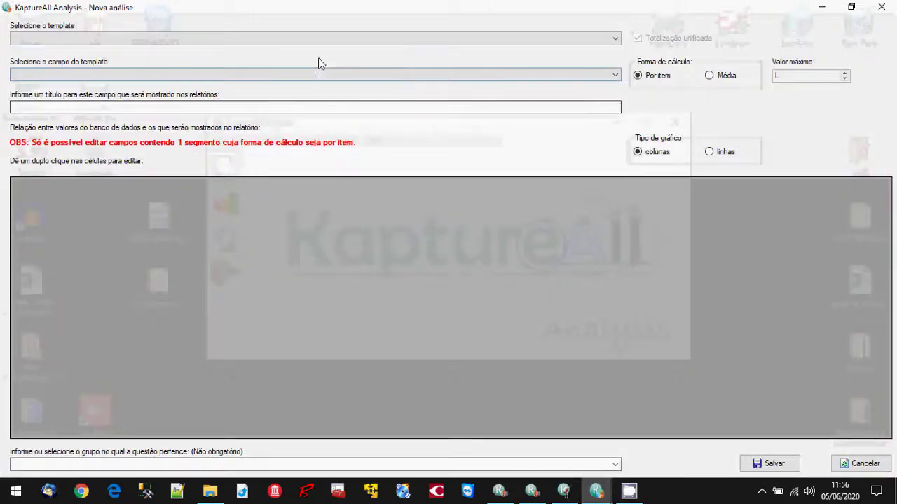
Set up a DEMO_ANALYSIS analysis on field Q_3 titled 'Habilidade para criar interesse sobre o assunto'.
{"action": "left_click", "coordinate": [322, 40]}
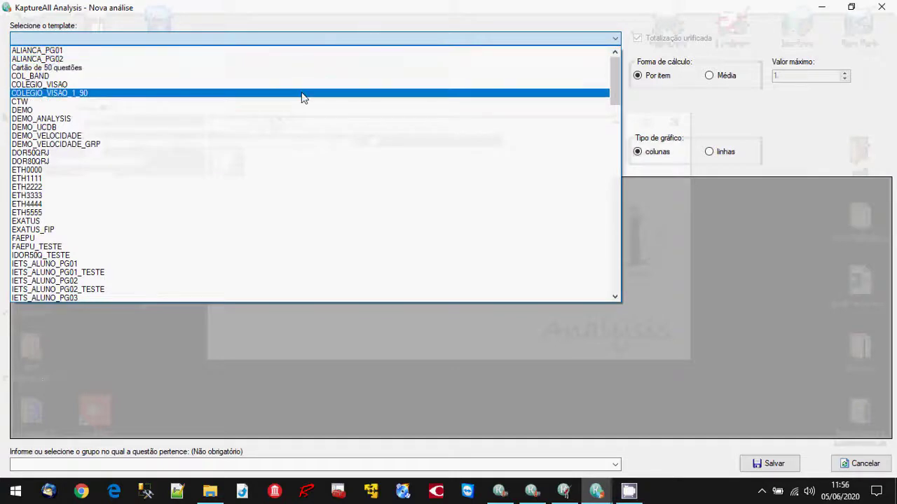
{"action": "left_click", "coordinate": [296, 119]}
{"action": "left_click", "coordinate": [315, 74]}
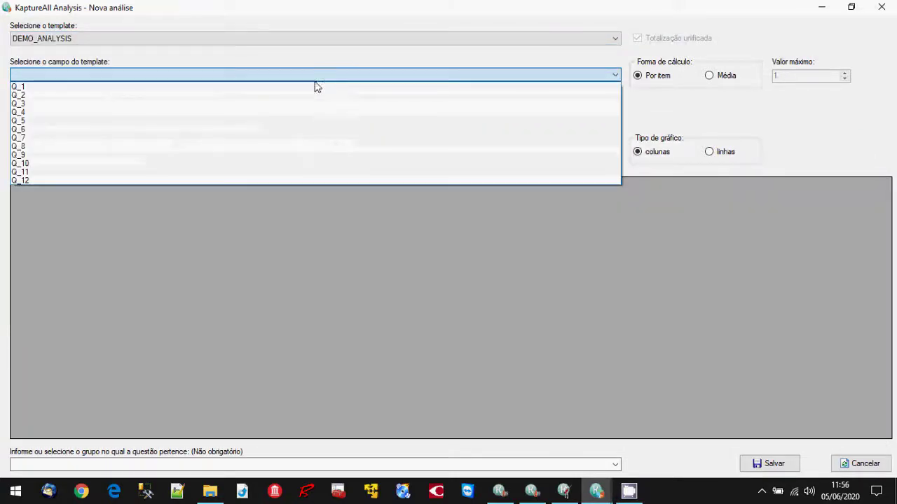
{"action": "left_click", "coordinate": [309, 104]}
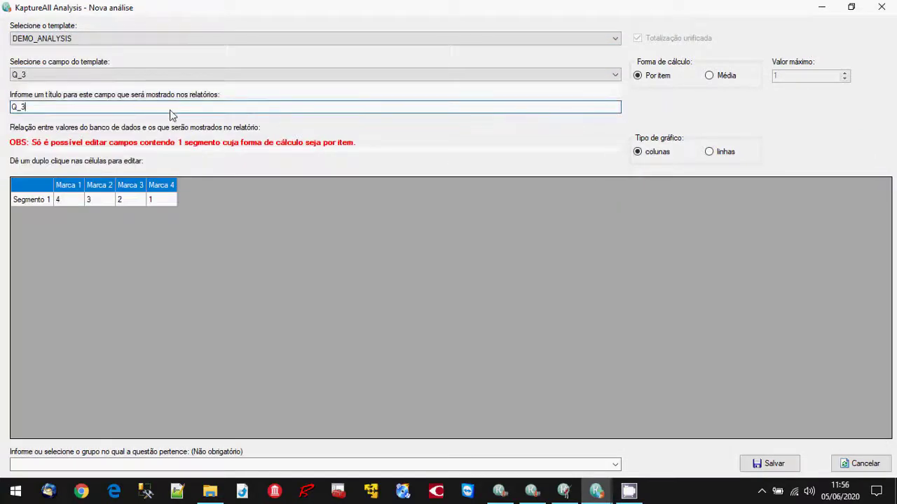
{"action": "left_click_drag", "start_coordinate": [169, 108], "coordinate": [3, 103]}
{"action": "left_click", "coordinate": [569, 493]}
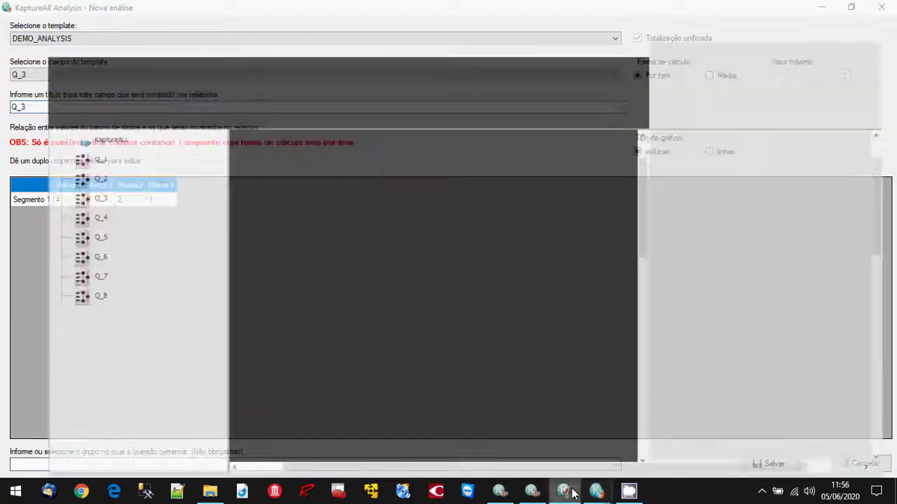
{"action": "scroll", "coordinate": [603, 367], "scroll_direction": "down", "scroll_amount": 4}
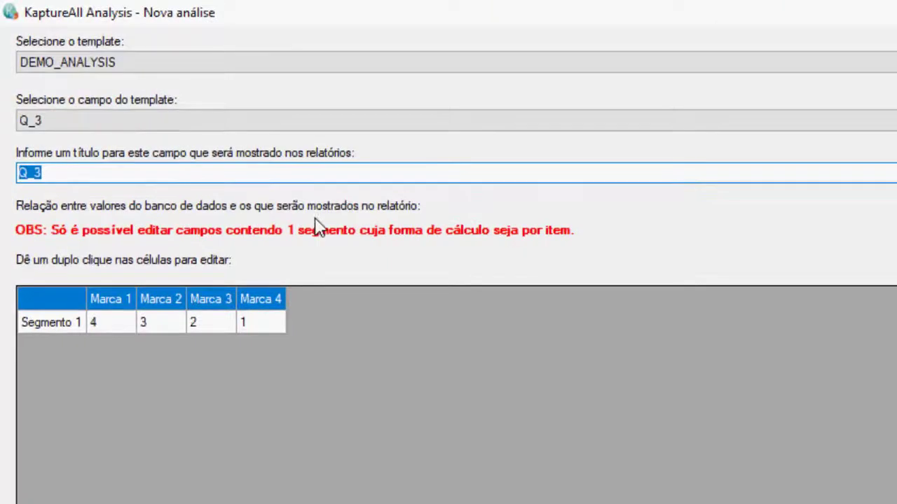
{"action": "type", "text": "Habilidade para criar interesse s"}
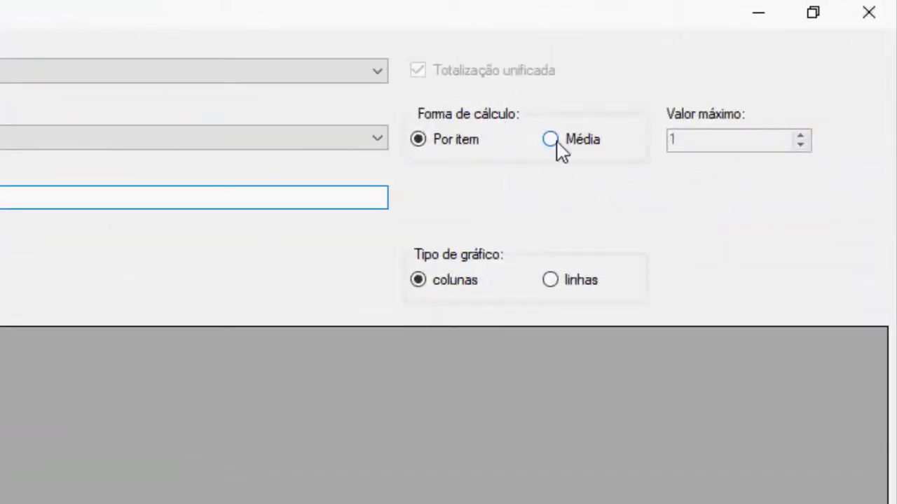
Give Q_3 Média calculation, maximum value 4 and group Instrutor, then save it.
{"action": "left_click", "coordinate": [550, 140]}
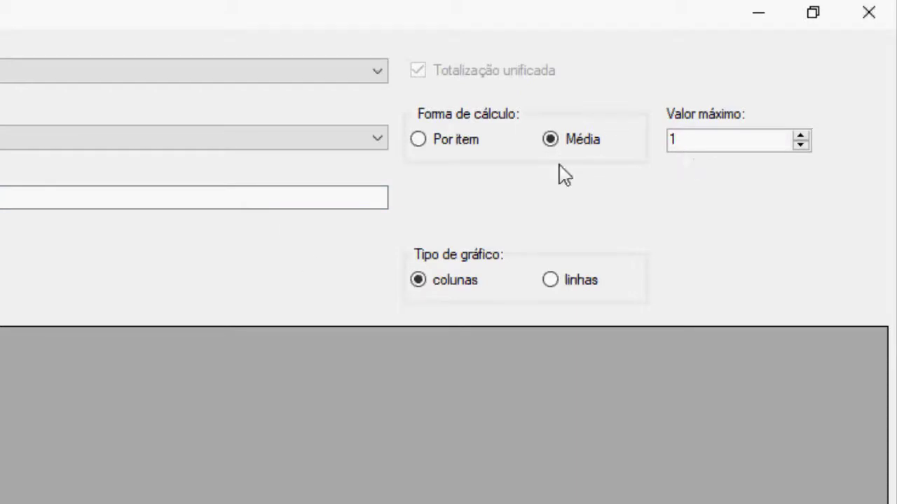
{"action": "double_click", "coordinate": [686, 141]}
{"action": "type", "text": "4"}
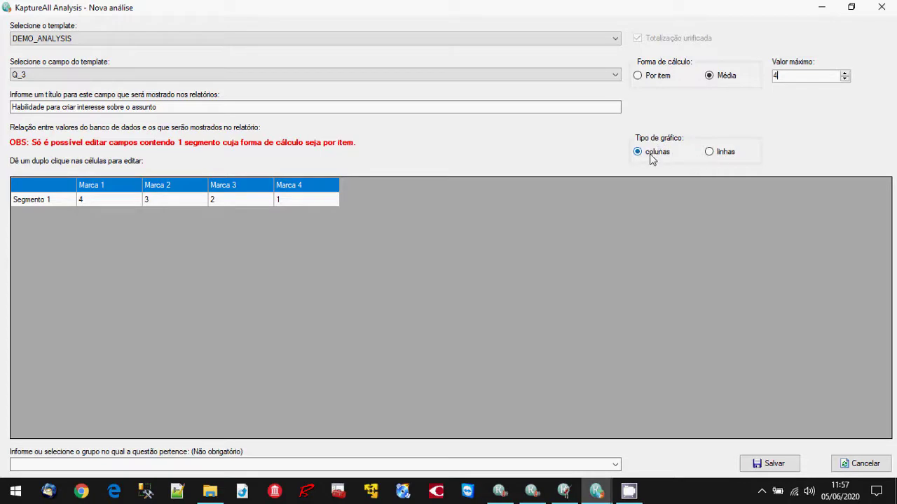
{"action": "left_click", "coordinate": [615, 466]}
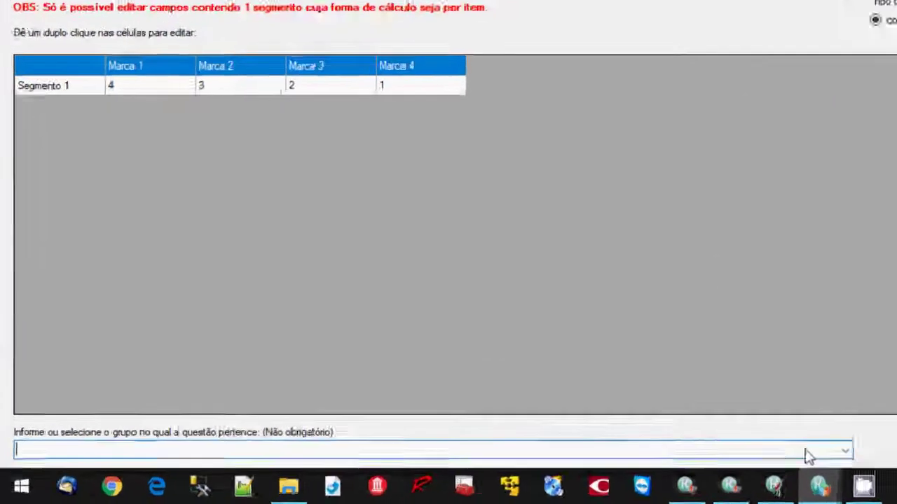
{"action": "type", "text": "Ins"}
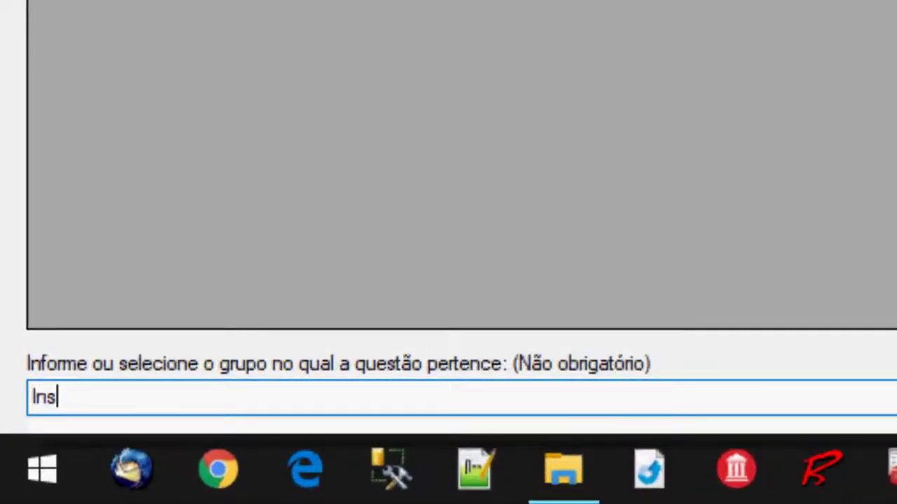
{"action": "type", "text": "trutor"}
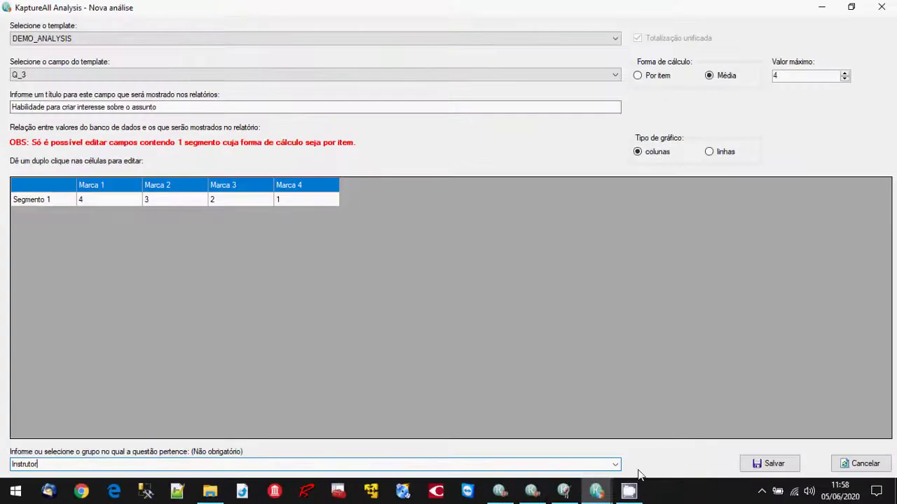
{"action": "key", "text": "Return"}
Set up DEMO_ANALYSIS field Q_4 titled 'Capacidade de utilização do tempo'.
{"action": "left_click", "coordinate": [523, 290]}
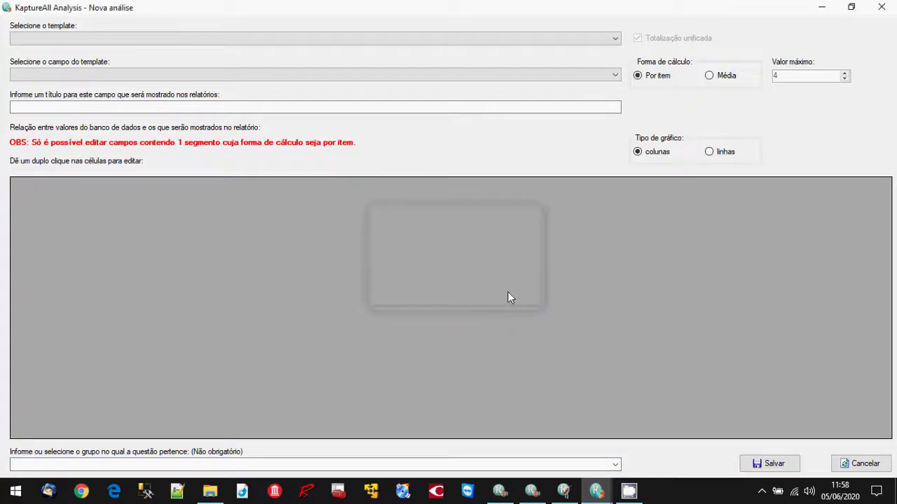
{"action": "left_click", "coordinate": [610, 40]}
{"action": "left_click", "coordinate": [577, 117]}
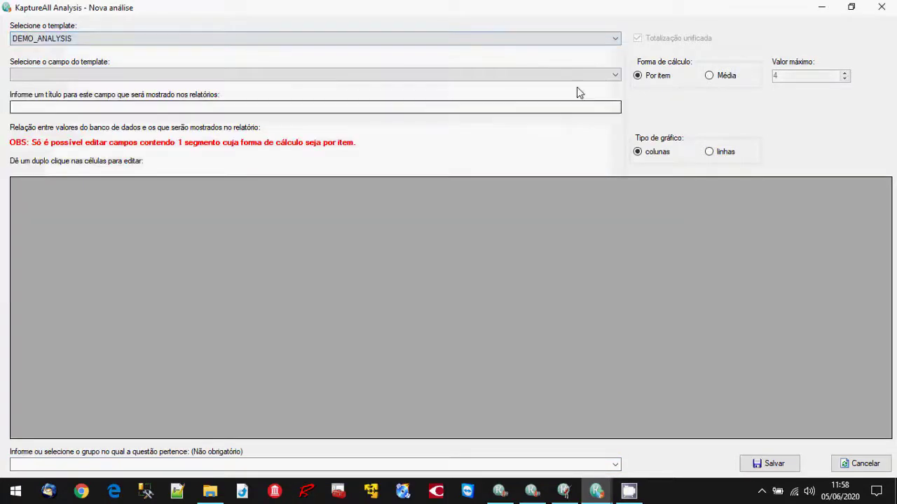
{"action": "left_click", "coordinate": [586, 74]}
{"action": "left_click", "coordinate": [568, 113]}
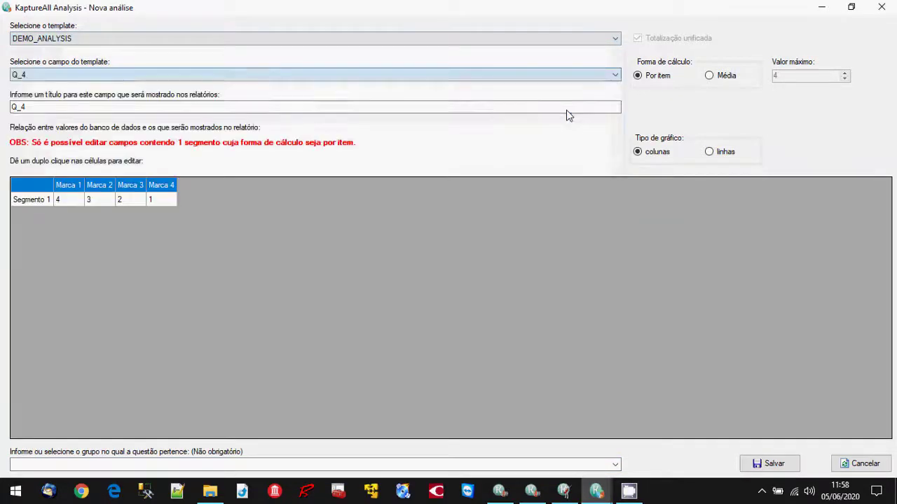
{"action": "left_click", "coordinate": [569, 493]}
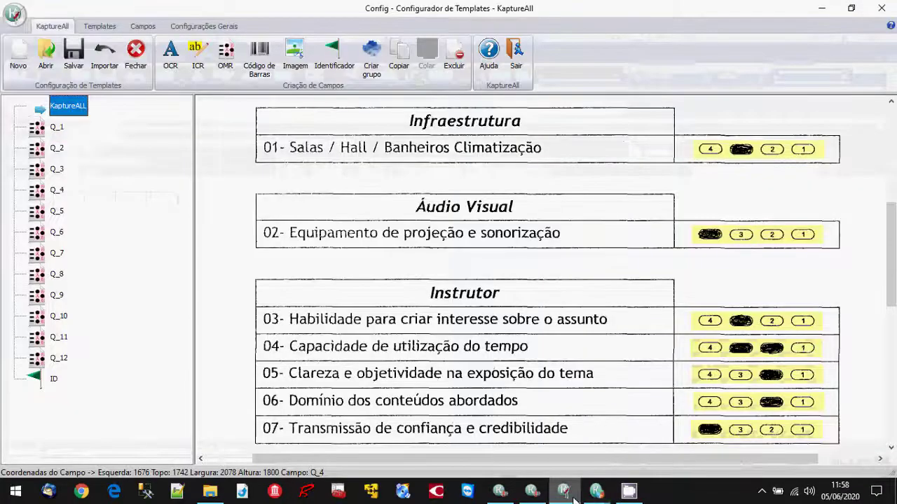
{"action": "left_click", "coordinate": [573, 494]}
{"action": "double_click", "coordinate": [21, 106]}
{"action": "type", "text": "Cap"}
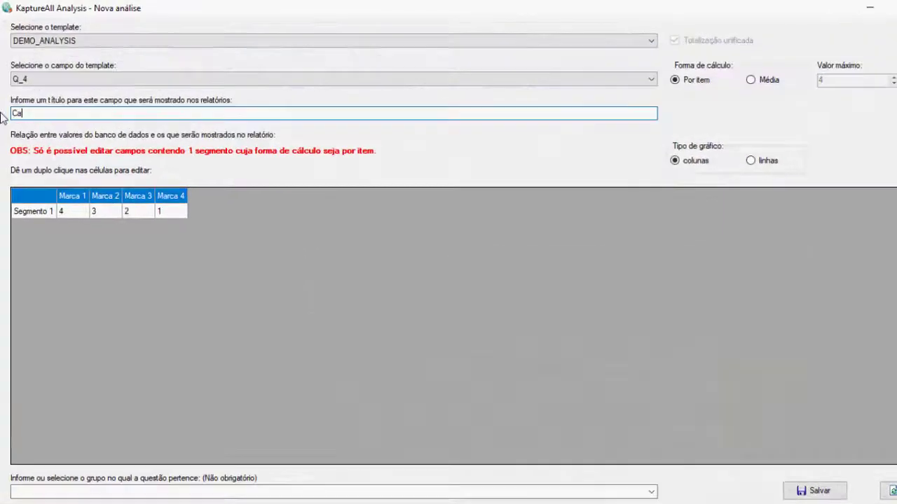
{"action": "type", "text": "acidade"}
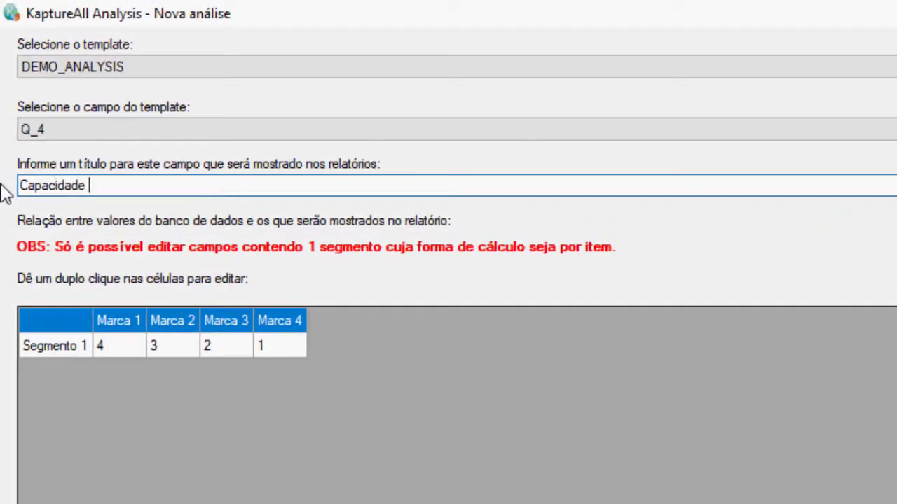
{"action": "type", "text": " de utiliz"}
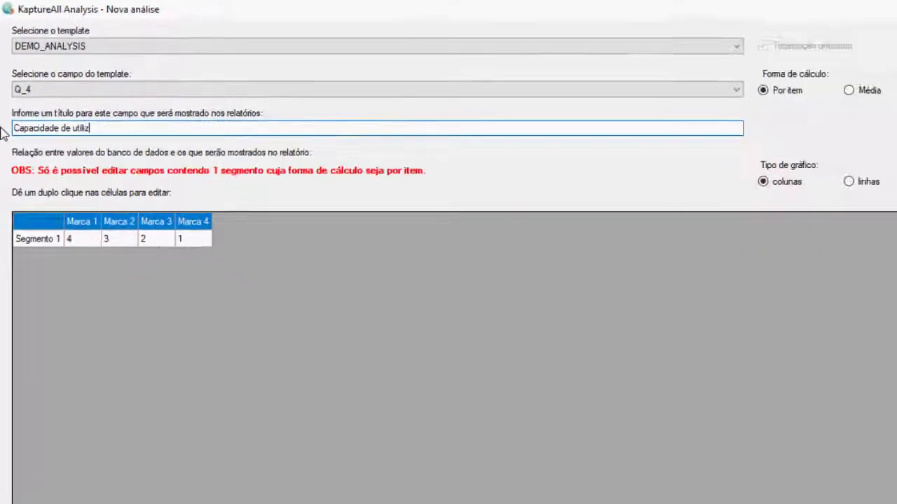
{"action": "type", "text": "ação do tempo"}
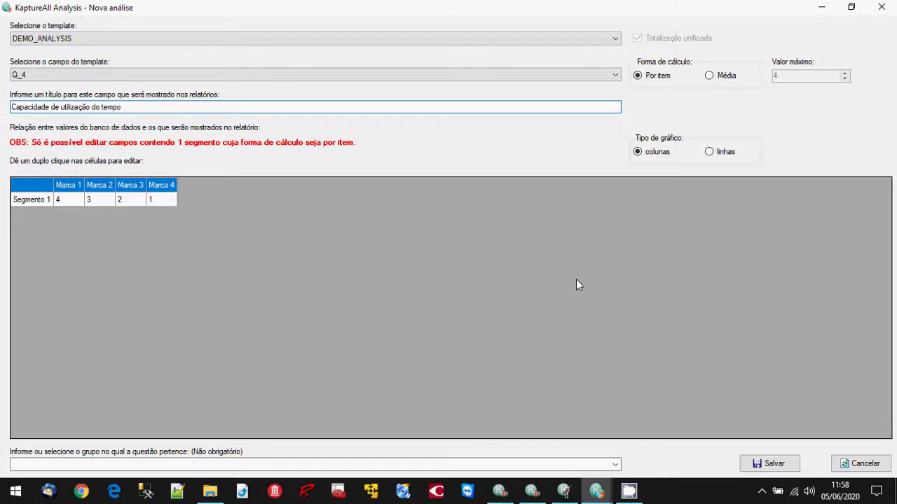
Give Q_4 average calculation and the Instrutor group, and save it.
{"action": "left_click", "coordinate": [710, 77]}
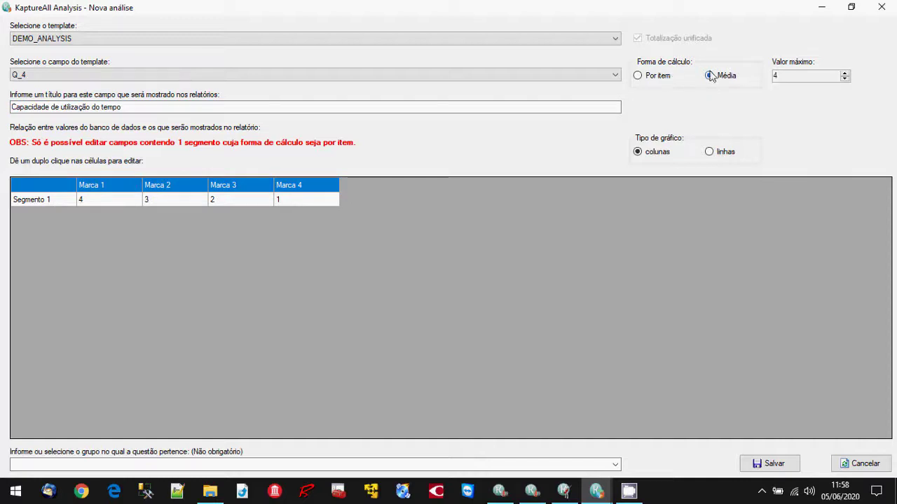
{"action": "left_click", "coordinate": [615, 464]}
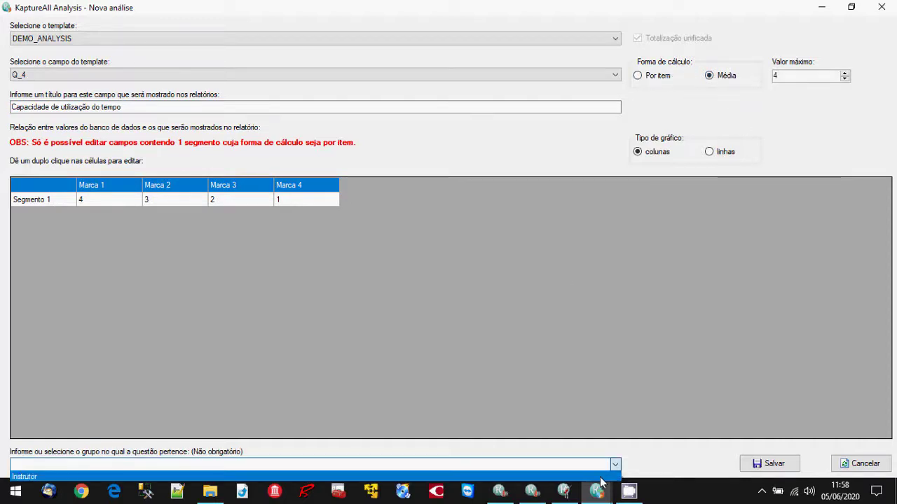
{"action": "left_click", "coordinate": [601, 478]}
{"action": "left_click", "coordinate": [753, 465]}
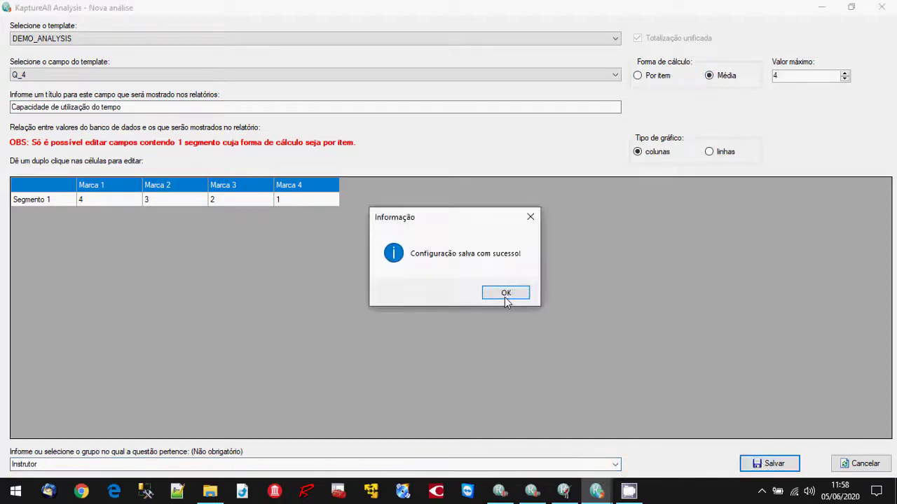
{"action": "left_click", "coordinate": [506, 293]}
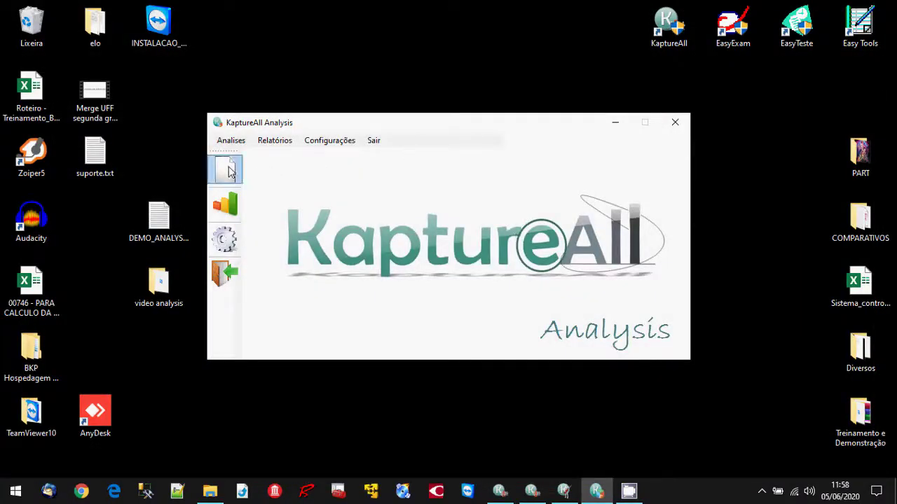
Generate the DEMO_ANALYSIS report for Q_3 and Q_4, showing Índice geral 60,00 and 2,40.
{"action": "left_click", "coordinate": [225, 205]}
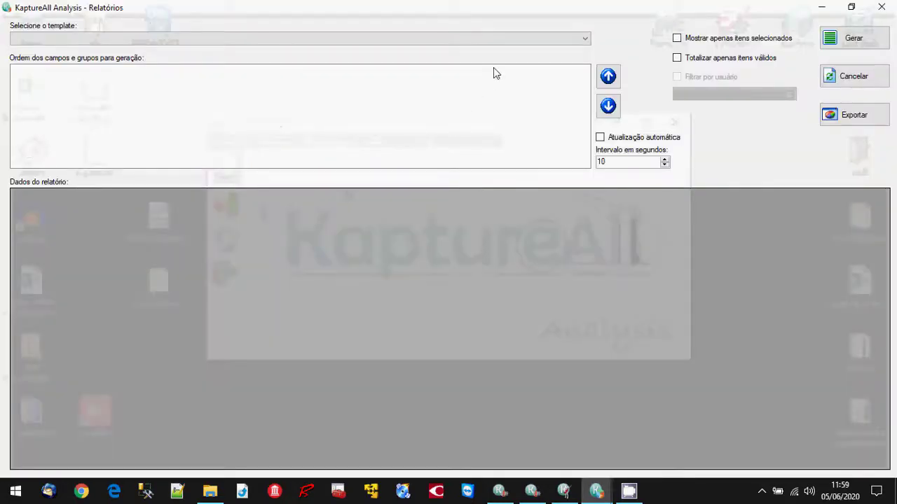
{"action": "left_click", "coordinate": [504, 41]}
{"action": "left_click", "coordinate": [473, 119]}
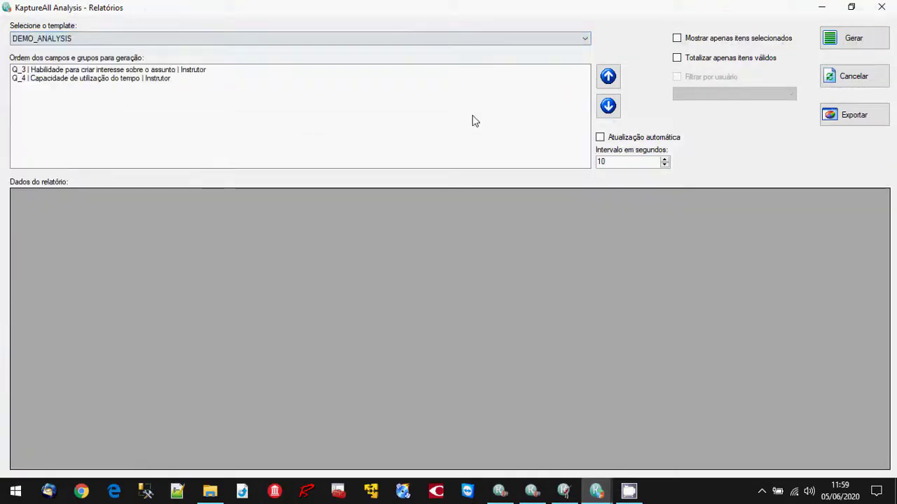
{"action": "left_click", "coordinate": [846, 44]}
{"action": "left_click", "coordinate": [486, 292]}
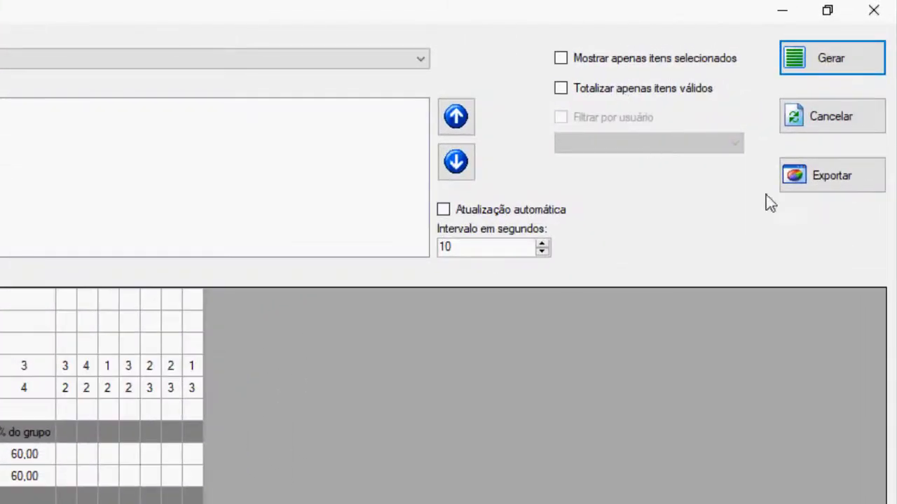
Export the generated report to Excel and bring the workbook forward.
{"action": "left_click", "coordinate": [833, 184]}
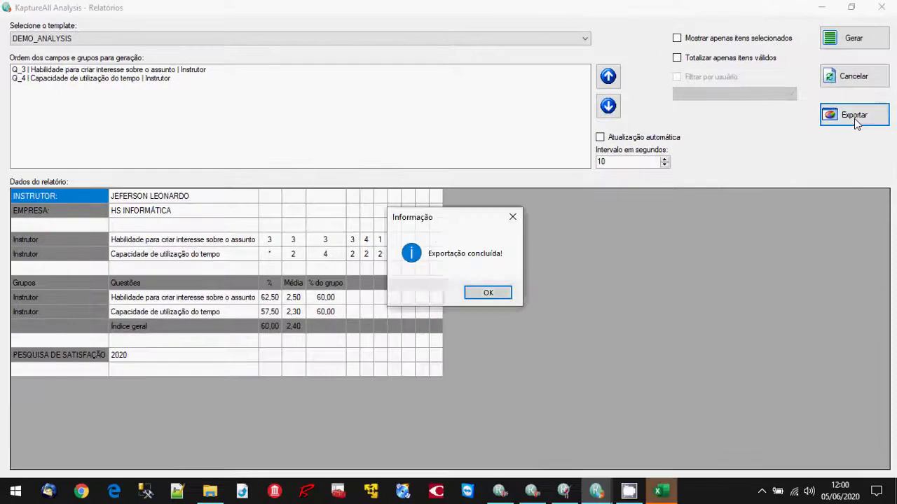
{"action": "left_click", "coordinate": [488, 293]}
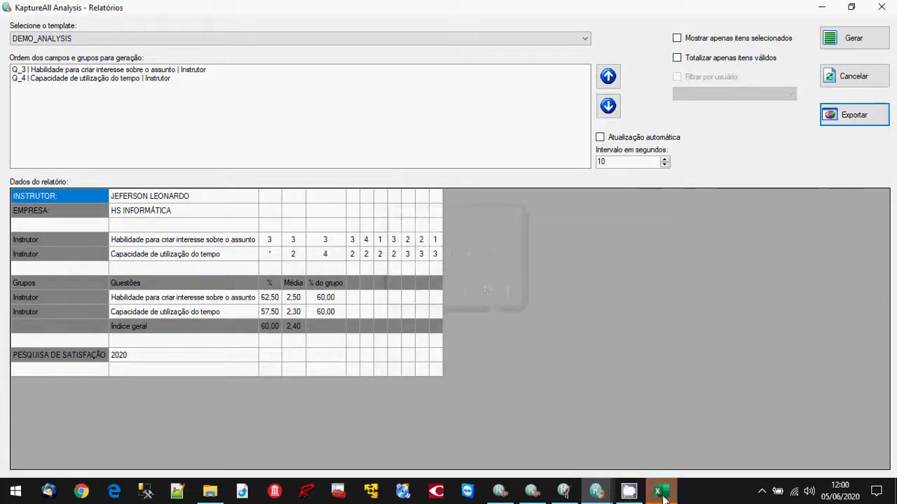
{"action": "left_click", "coordinate": [659, 492]}
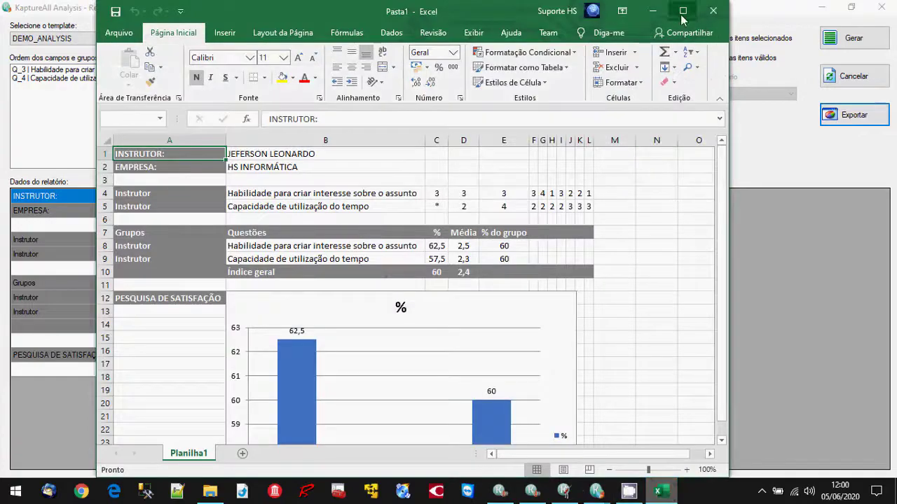
Maximize the Pasta1 workbook and review its % chart of 62,5, 57,5 and 60.
{"action": "left_click", "coordinate": [683, 12]}
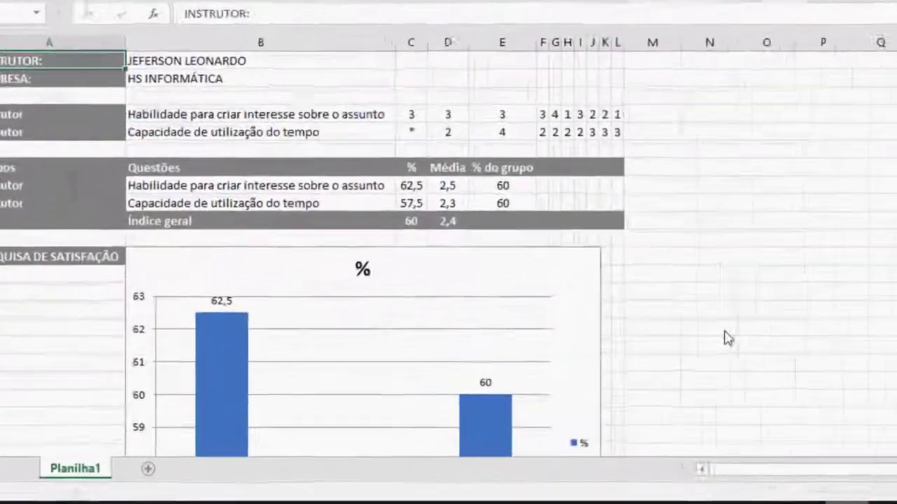
{"action": "scroll", "coordinate": [727, 339], "scroll_direction": "down", "scroll_amount": 1}
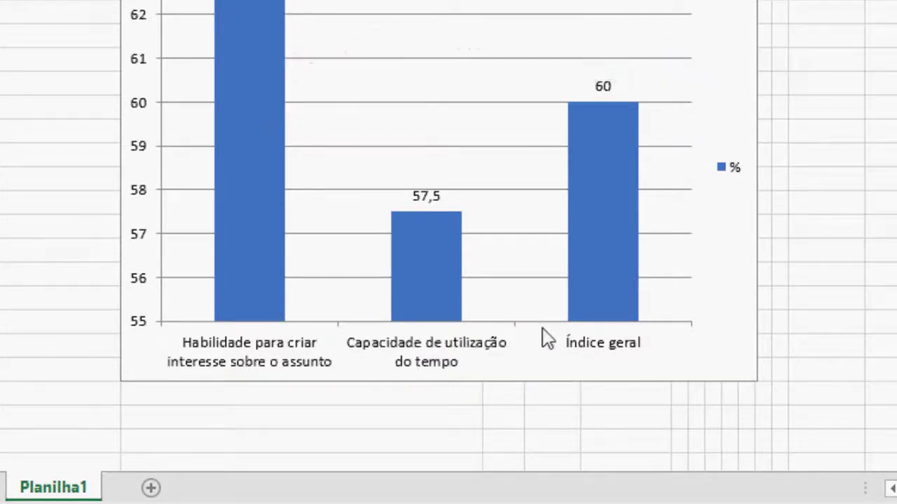
{"action": "scroll", "coordinate": [616, 245], "scroll_direction": "up", "scroll_amount": 2}
{"action": "scroll", "coordinate": [610, 316], "scroll_direction": "down", "scroll_amount": 1}
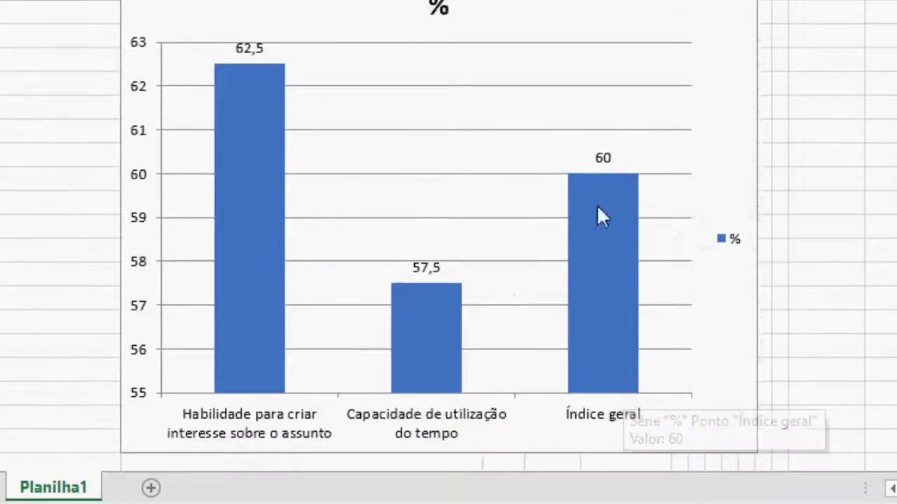
{"action": "scroll", "coordinate": [587, 349], "scroll_direction": "down", "scroll_amount": 1}
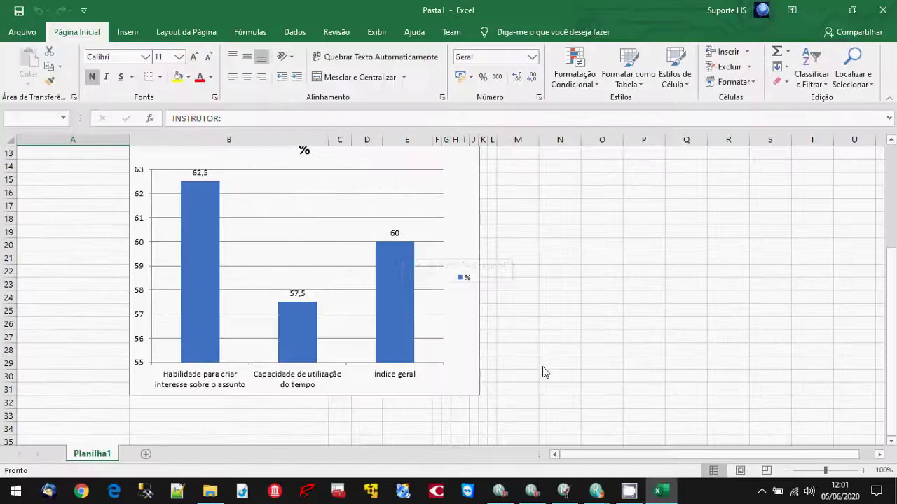
{"action": "scroll", "coordinate": [543, 371], "scroll_direction": "up", "scroll_amount": 4}
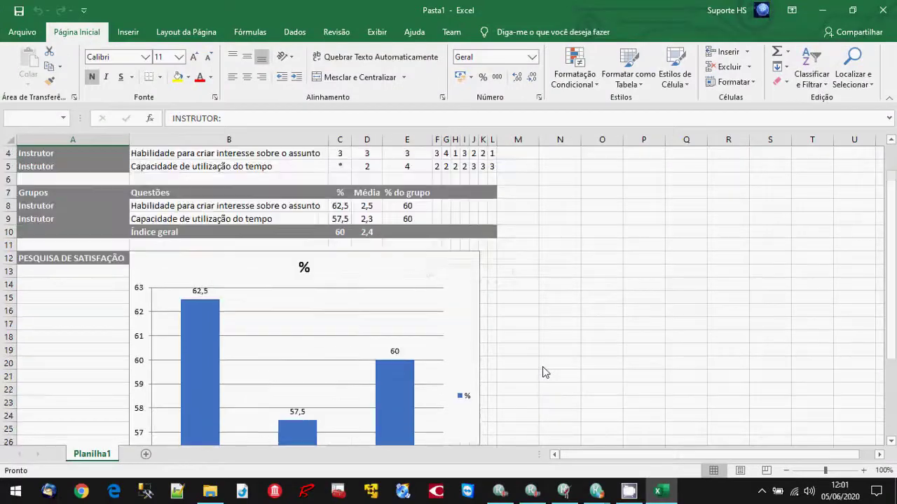
{"action": "scroll", "coordinate": [545, 372], "scroll_direction": "up", "scroll_amount": 1}
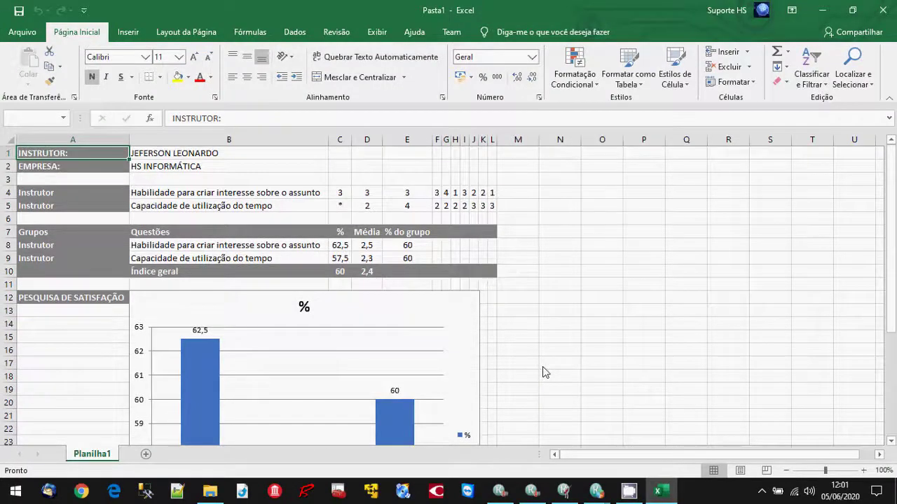